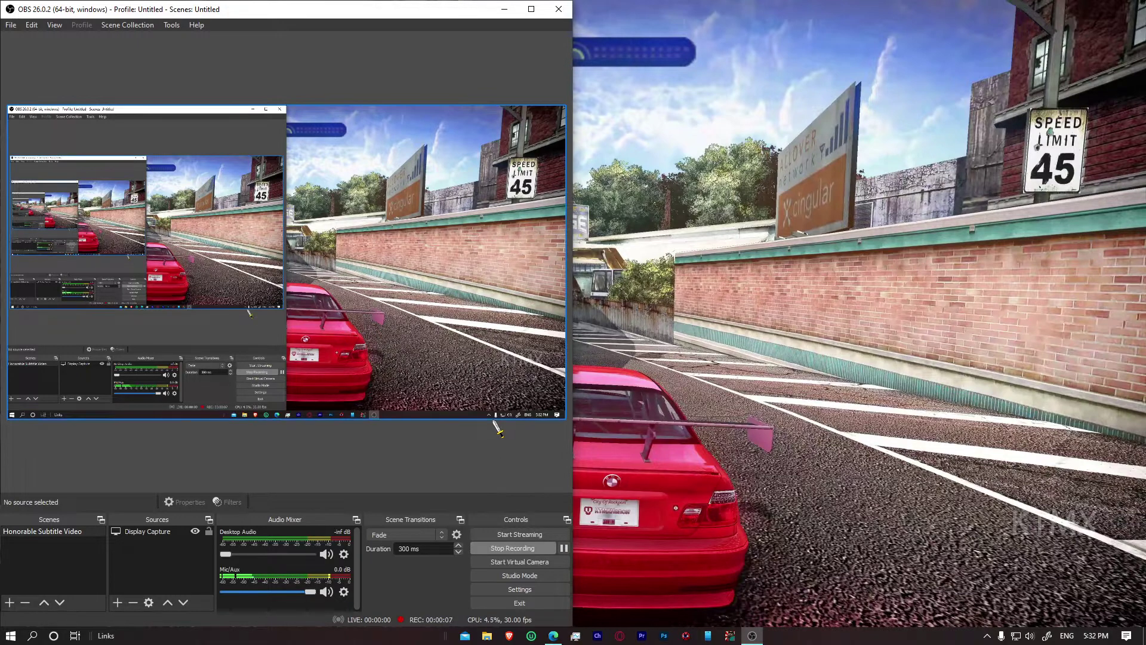
- Minimize the OBS window to clear the desktop
{"action": "left_click", "coordinate": [494, 416]}
{"action": "left_click", "coordinate": [480, 481]}
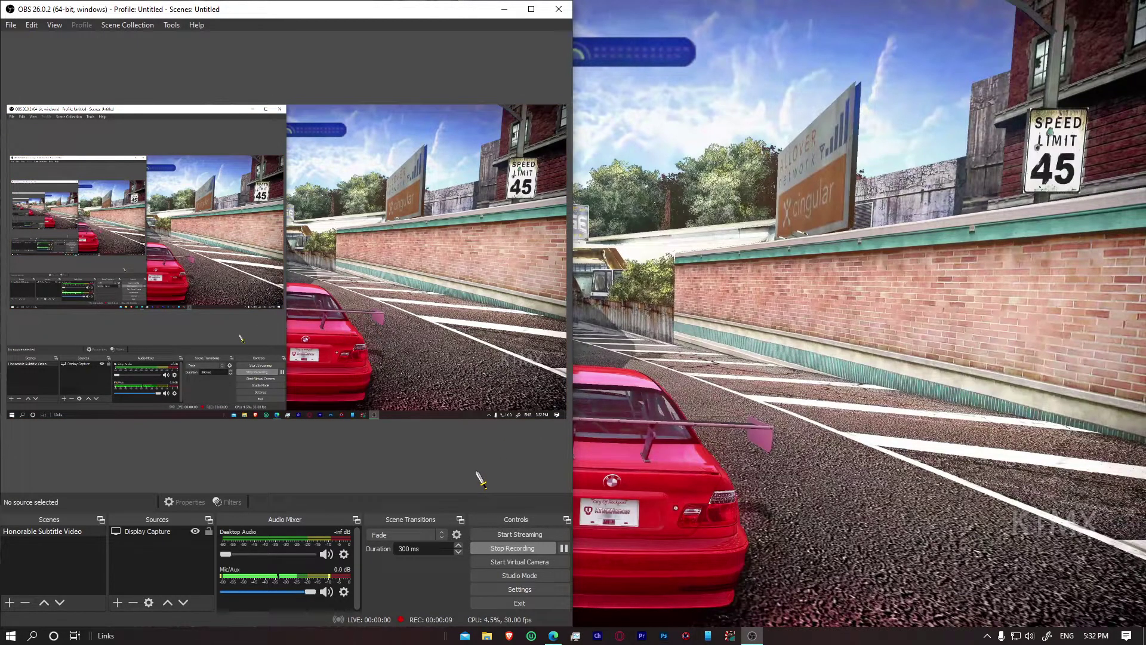
{"action": "left_click", "coordinate": [504, 9]}
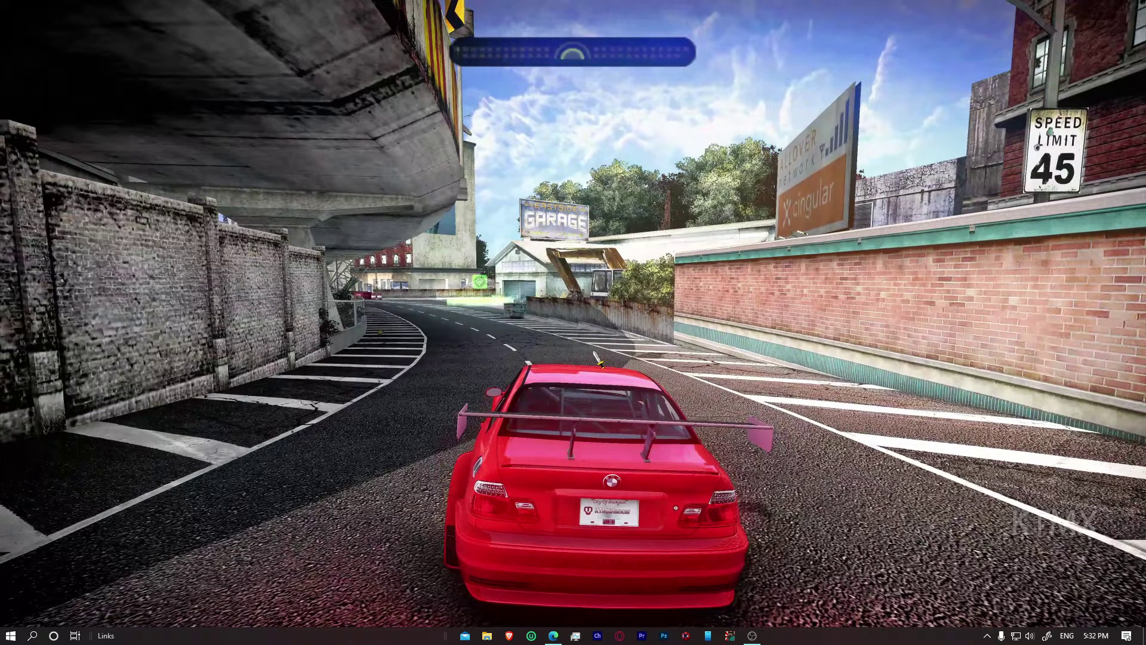
{"action": "right_click", "coordinate": [533, 292]}
{"action": "left_click", "coordinate": [508, 328]}
{"action": "right_click", "coordinate": [458, 330]}
{"action": "left_click", "coordinate": [438, 367]}
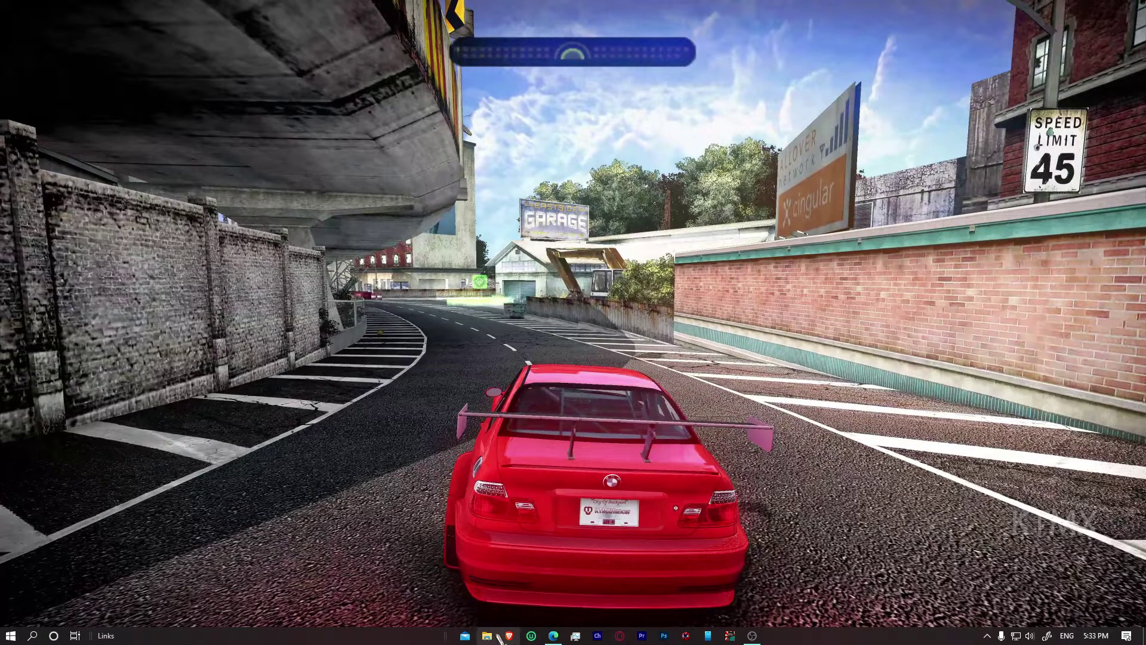
- Open File Explorer and go to the NFSMW_KTMXHancer folder inside NFSMW on the Games (D:) drive
{"action": "left_click", "coordinate": [487, 635]}
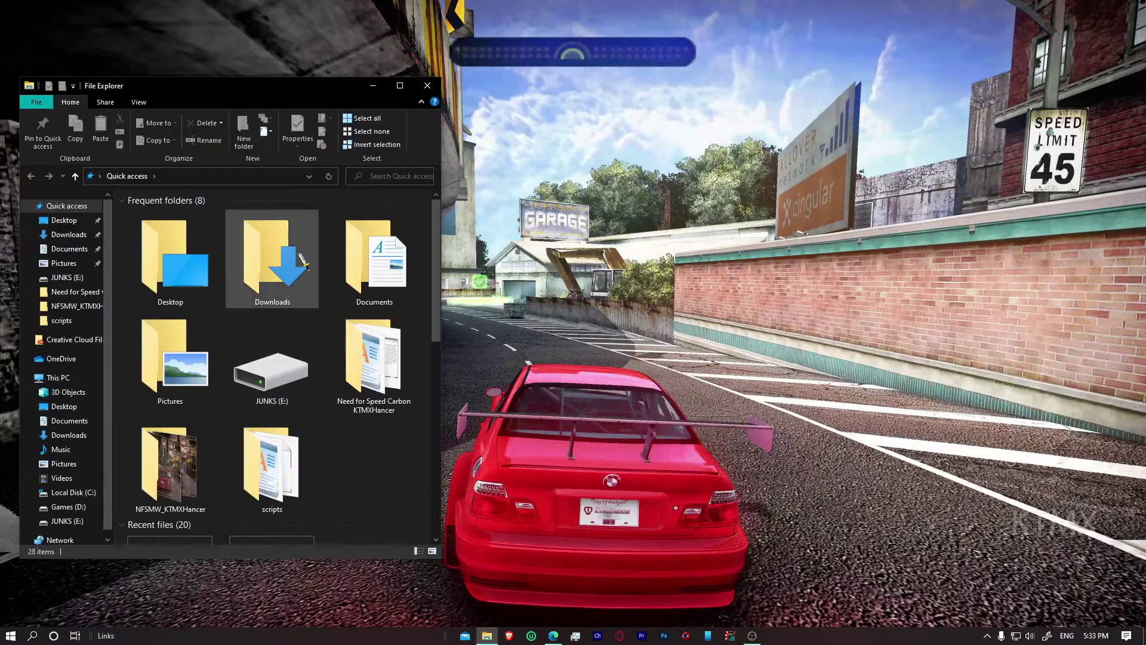
{"action": "left_click_drag", "start_coordinate": [305, 96], "coordinate": [473, 65]}
{"action": "scroll", "coordinate": [430, 445], "scroll_direction": "down", "scroll_amount": 3}
{"action": "left_click", "coordinate": [237, 473]}
{"action": "scroll", "coordinate": [471, 280], "scroll_direction": "down", "scroll_amount": 5}
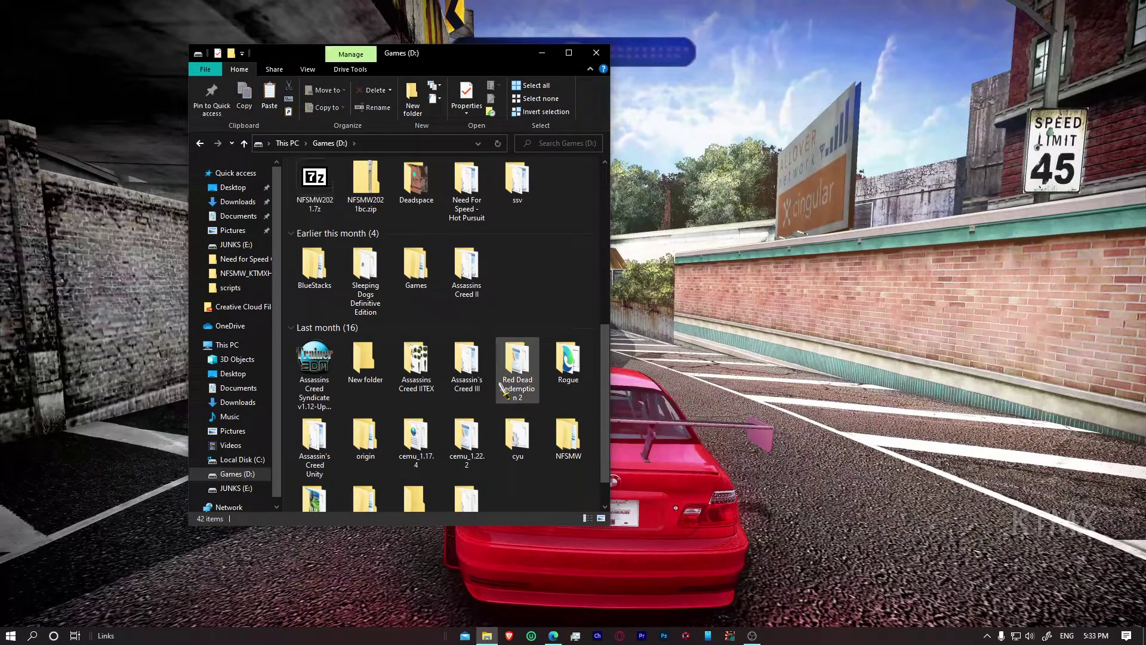
{"action": "double_click", "coordinate": [559, 437]}
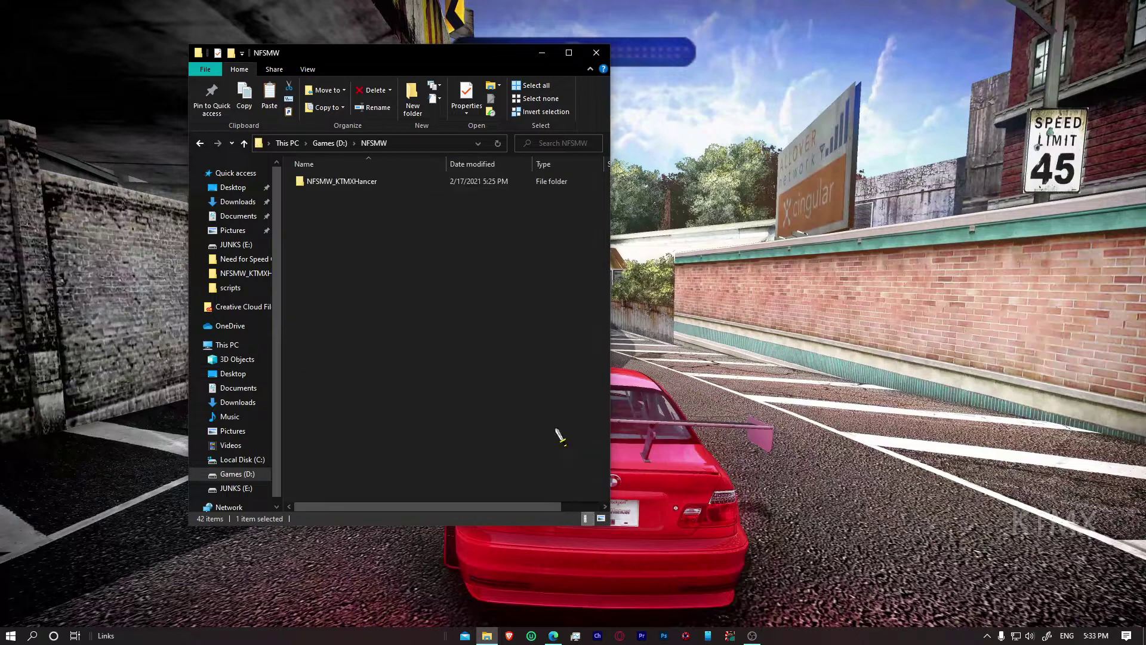
{"action": "double_click", "coordinate": [349, 186]}
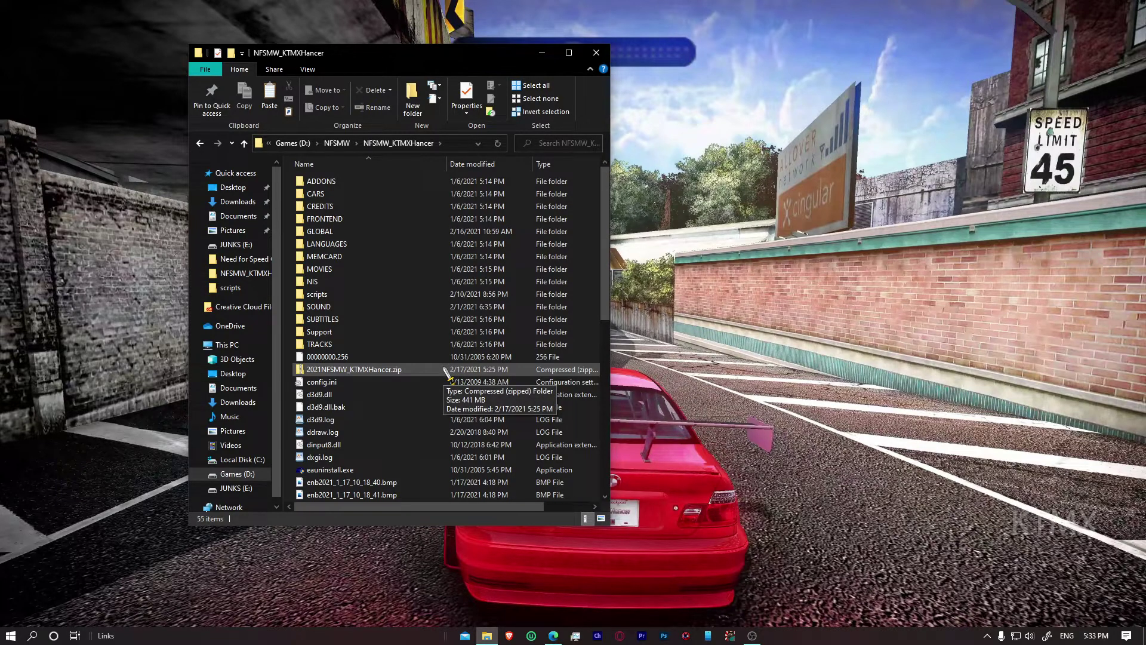
- Open the 2021NFSMW_KTMXHancer.zip archive and copy all of its files and folders
{"action": "left_click", "coordinate": [444, 370]}
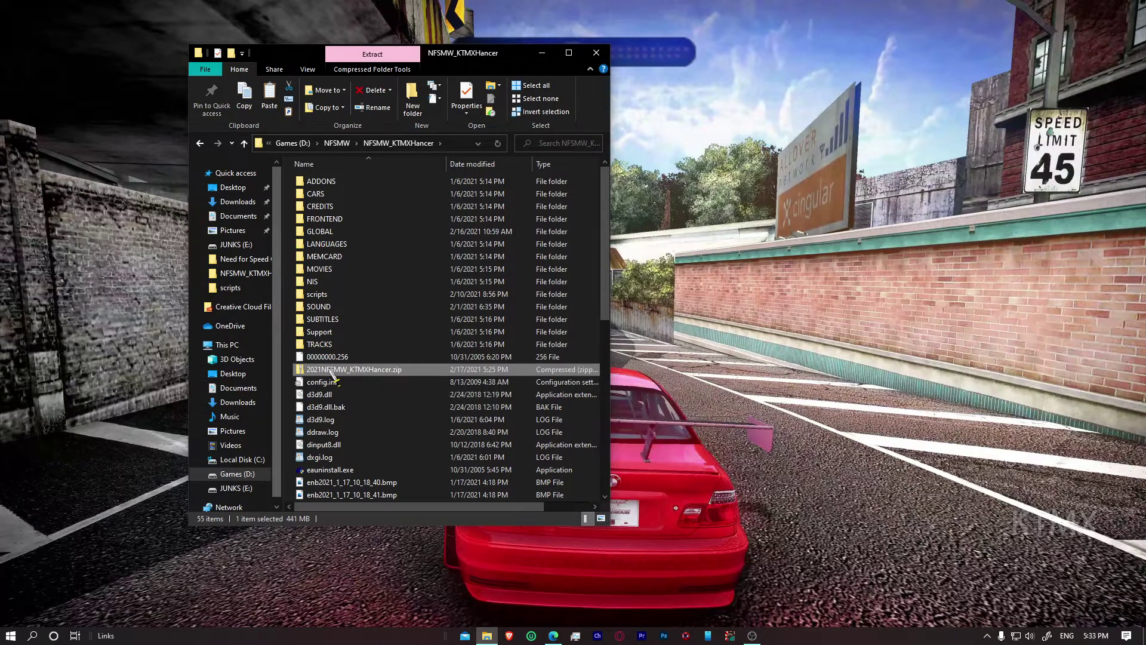
{"action": "right_click", "coordinate": [418, 370]}
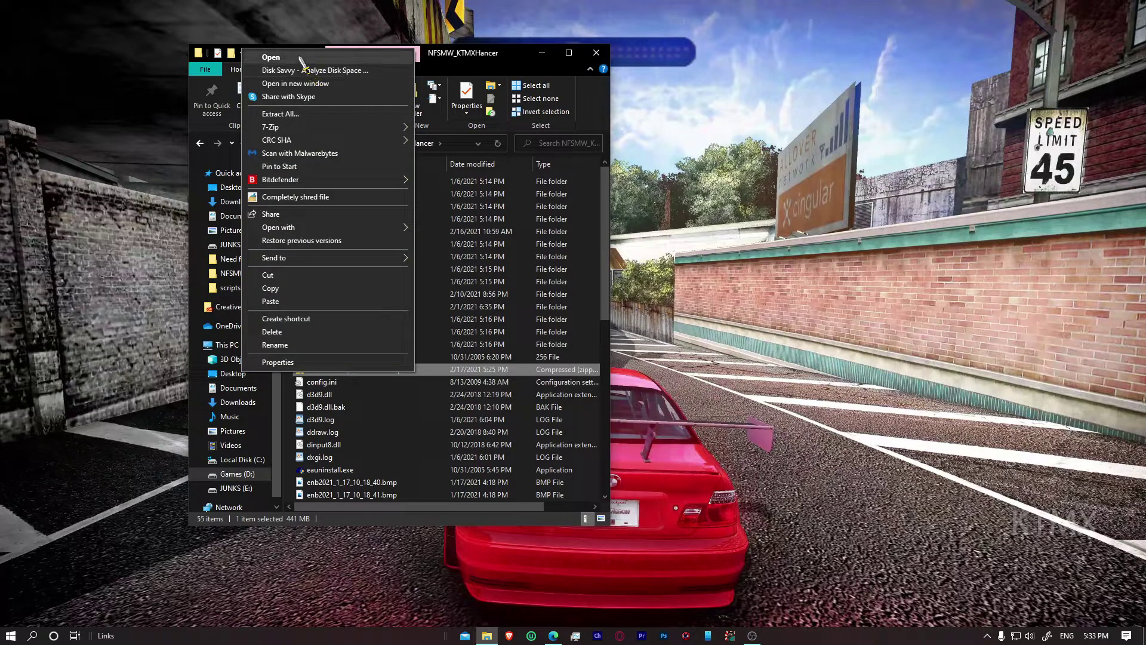
{"action": "left_click", "coordinate": [301, 59]}
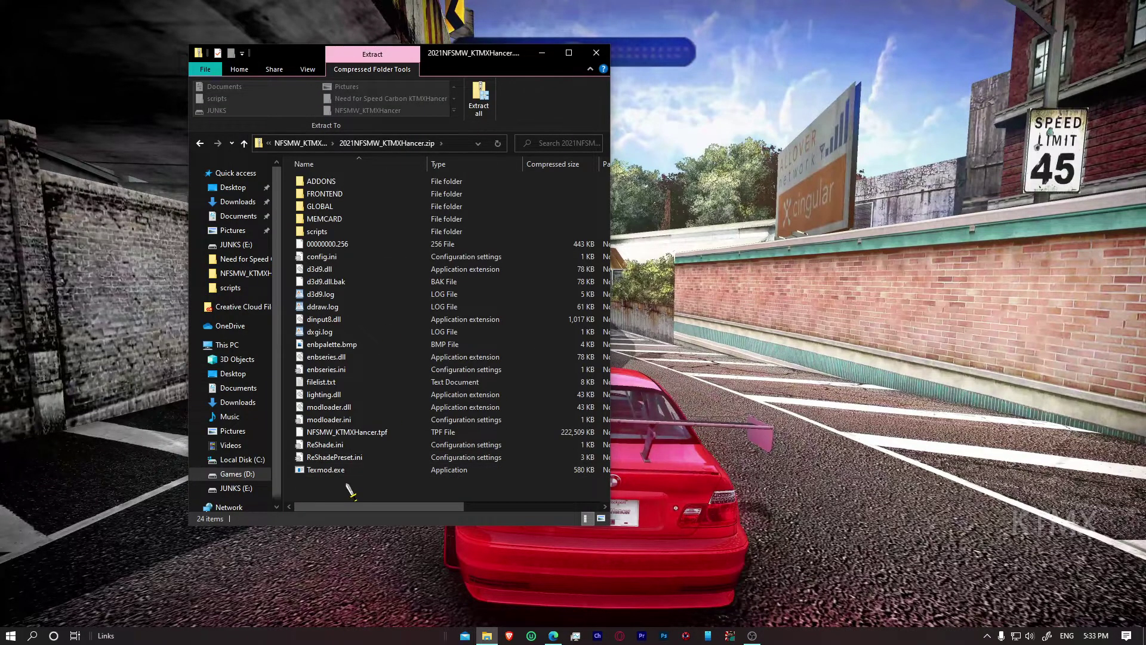
{"action": "left_click_drag", "start_coordinate": [334, 488], "coordinate": [329, 167]}
{"action": "right_click", "coordinate": [336, 222]}
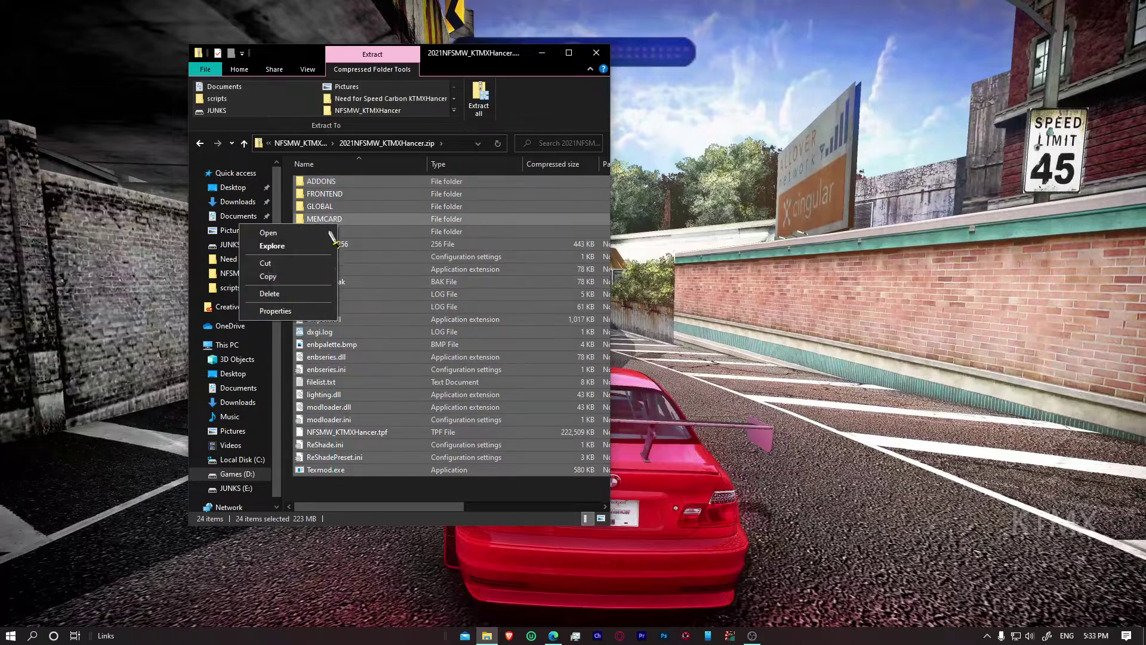
{"action": "left_click", "coordinate": [267, 277]}
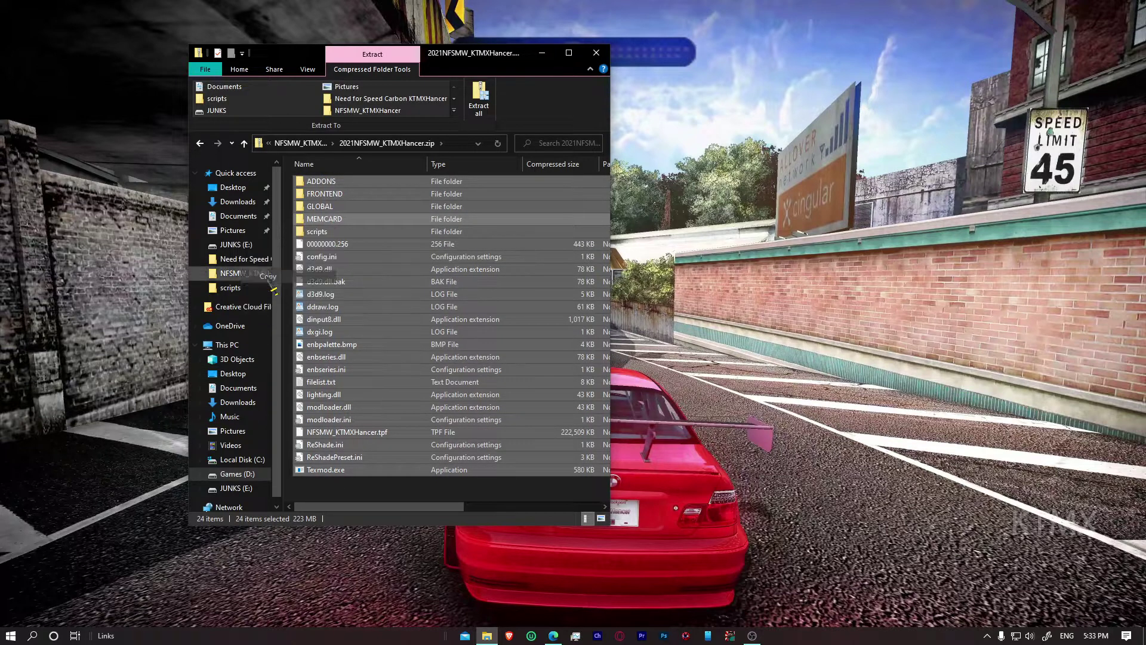
- Try to paste the copied mod files into the NFSMW_KTMXHancer game folder, dismissing the replace-or-skip choice
{"action": "left_click", "coordinate": [296, 144]}
{"action": "right_click", "coordinate": [293, 395]}
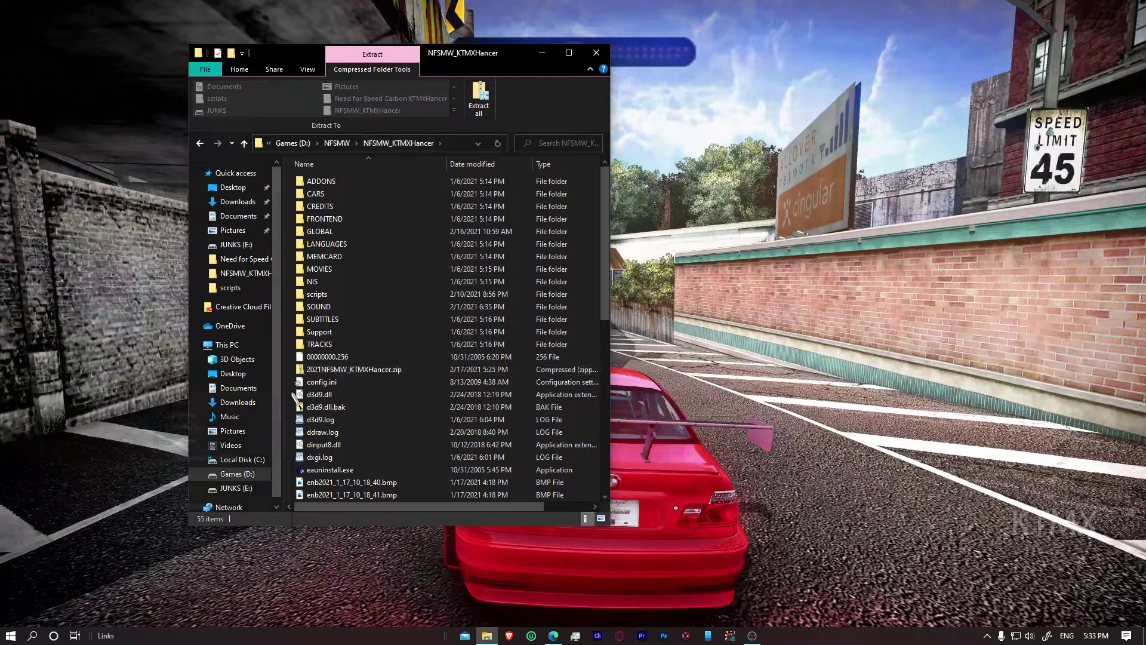
{"action": "left_click", "coordinate": [214, 475]}
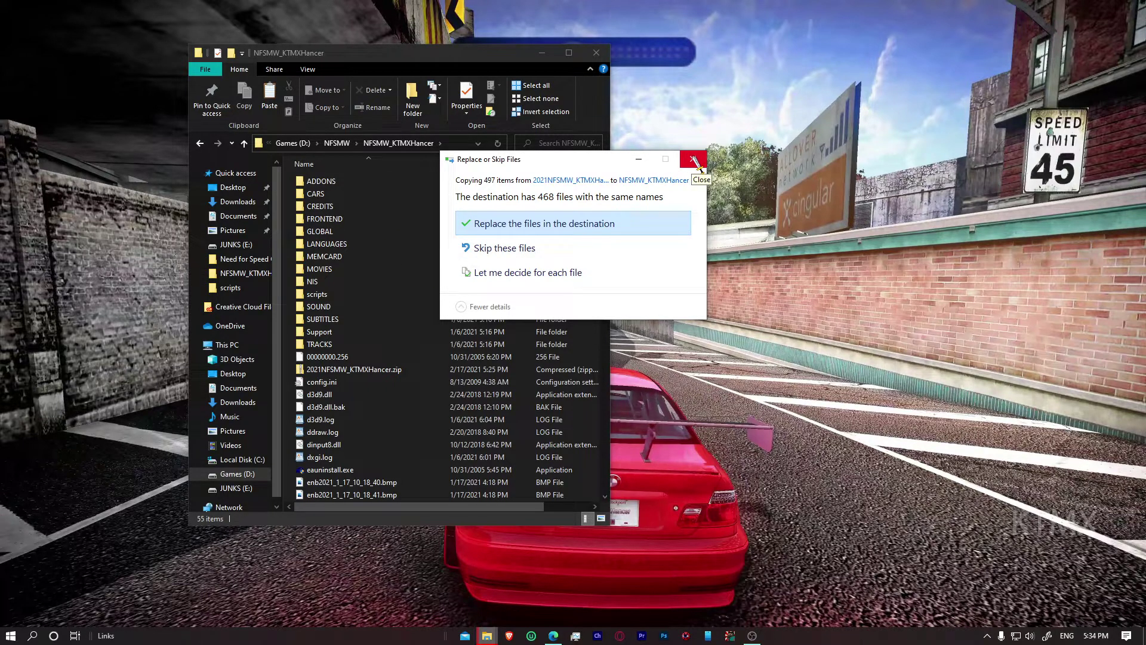
{"action": "left_click", "coordinate": [694, 160]}
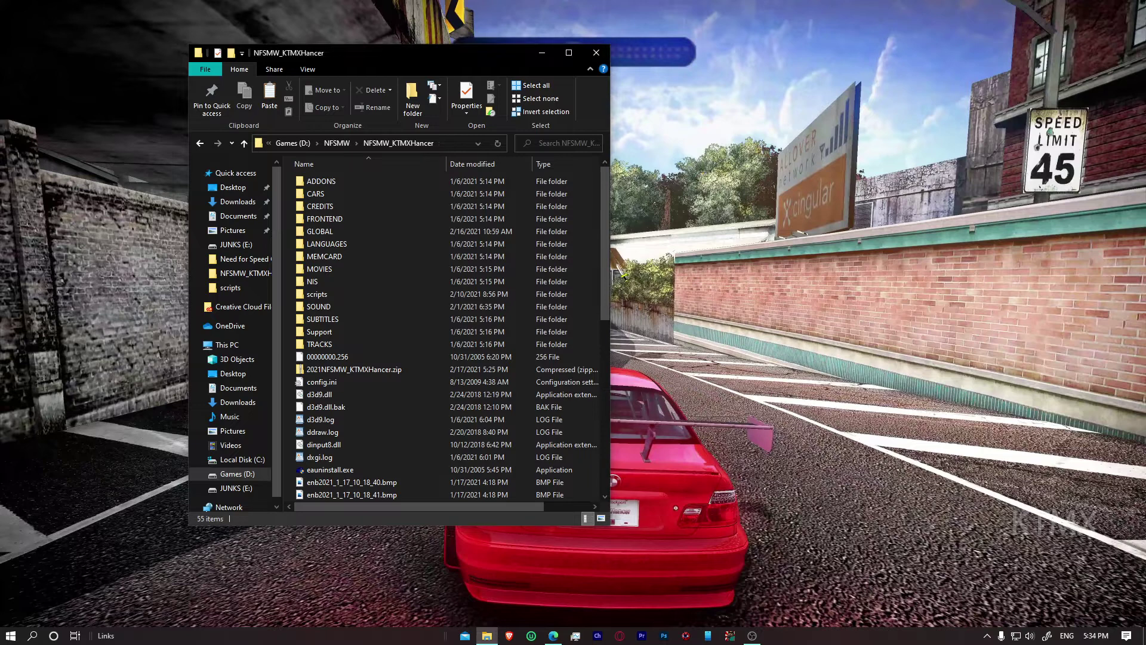
- Enlarge the File Explorer window and open the scripts folder
{"action": "left_click_drag", "start_coordinate": [607, 263], "coordinate": [822, 294]}
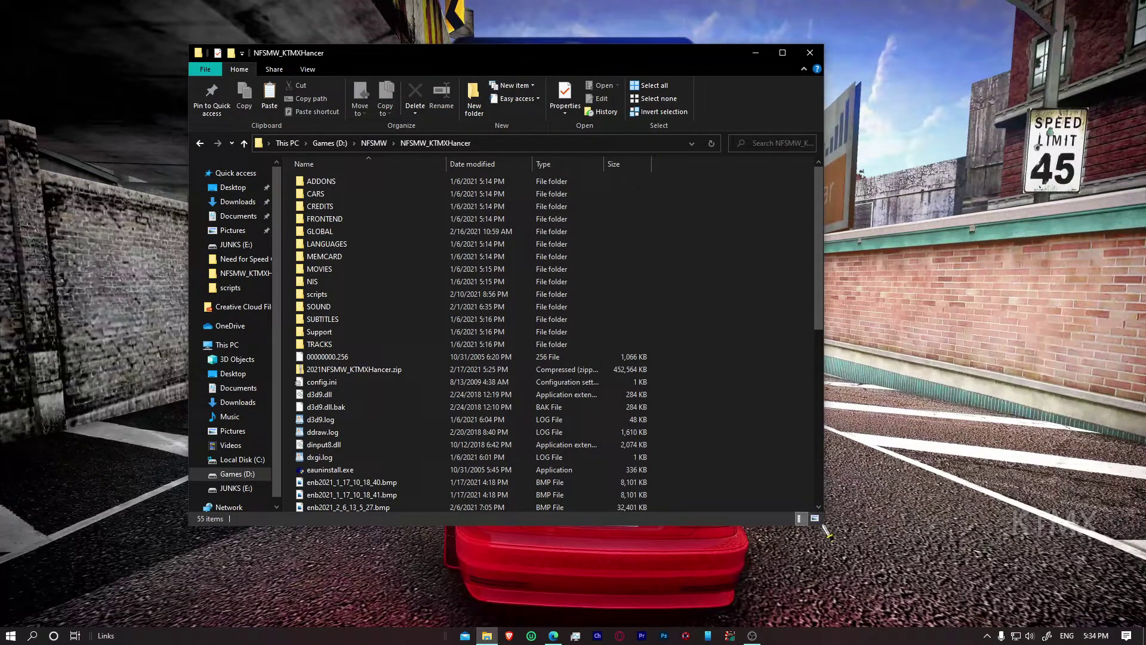
{"action": "left_click_drag", "start_coordinate": [820, 523], "coordinate": [984, 621]}
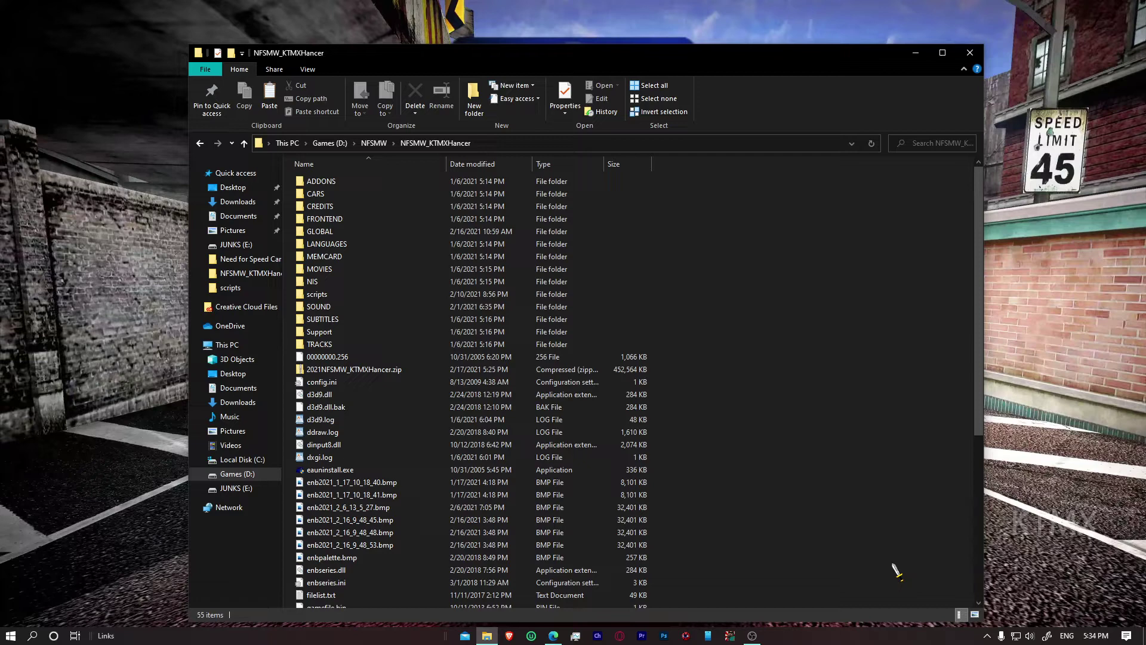
{"action": "double_click", "coordinate": [317, 295]}
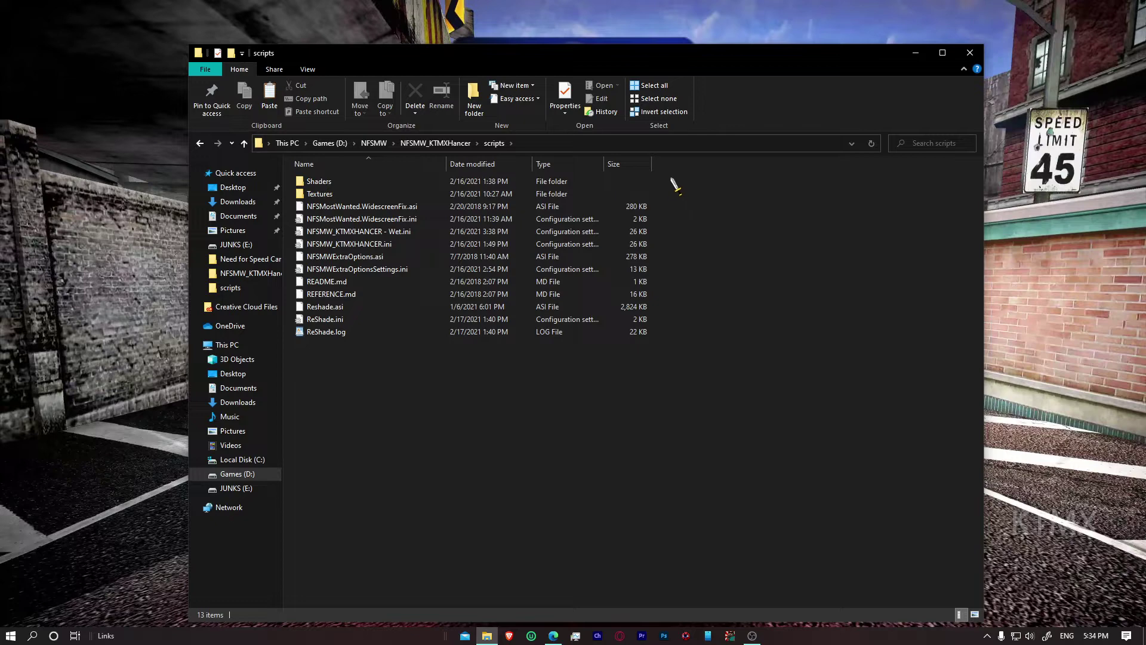
- Examine the Shaders and Textures folders listed in the scripts folder and refresh the listing
{"action": "left_click_drag", "start_coordinate": [675, 185], "coordinate": [399, 191]}
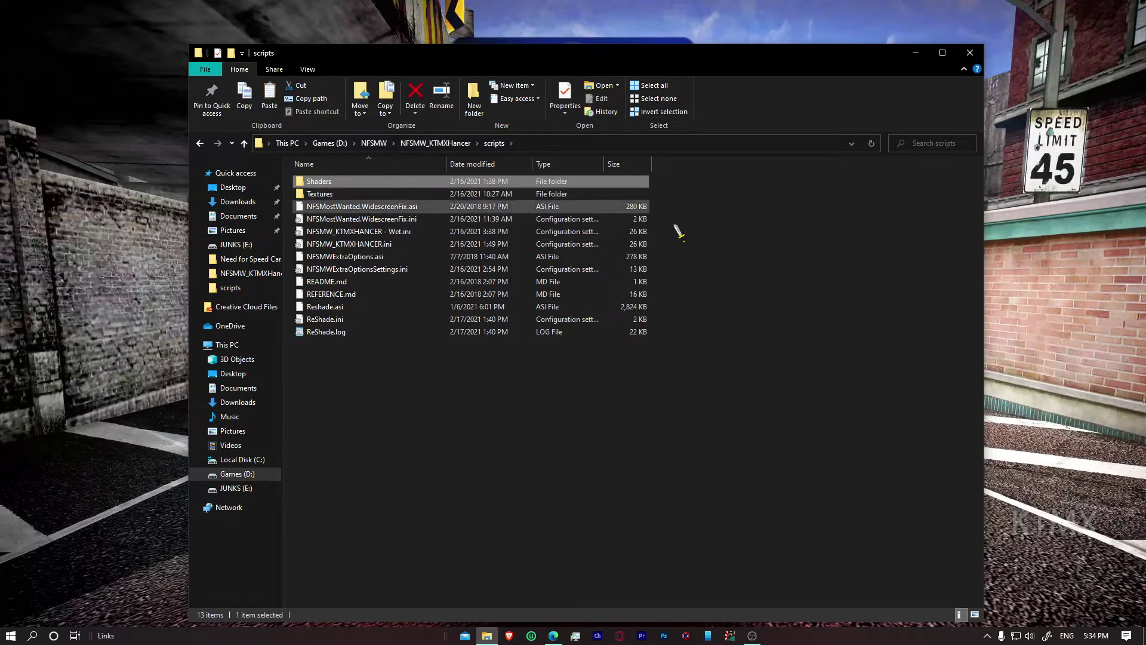
{"action": "left_click", "coordinate": [312, 181]}
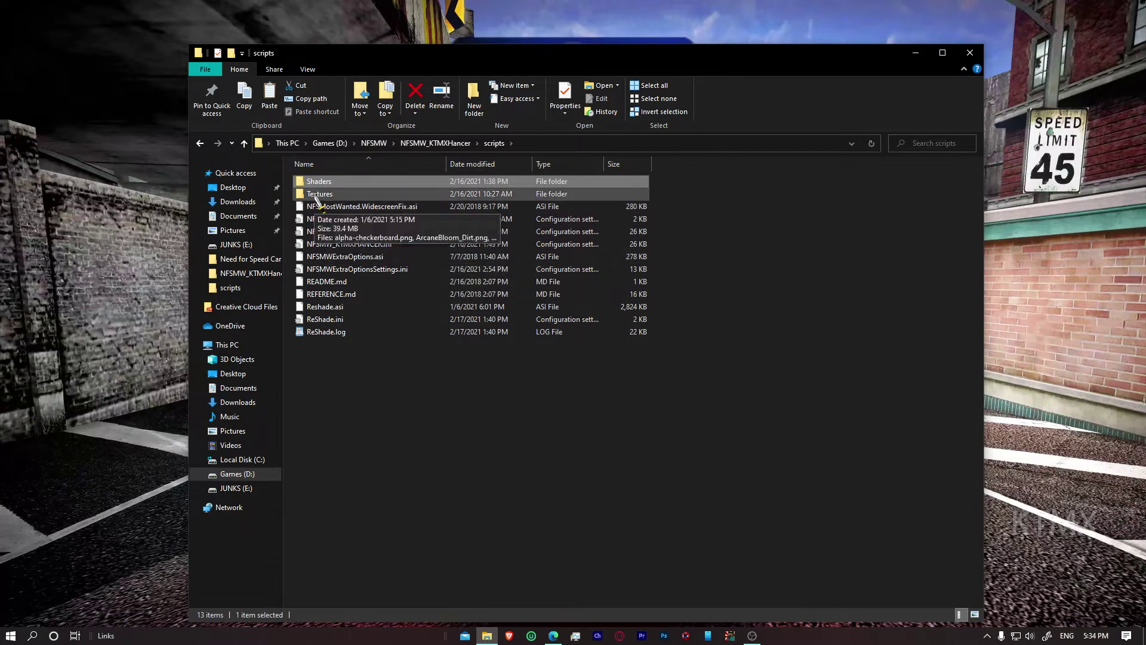
{"action": "left_click", "coordinate": [359, 422]}
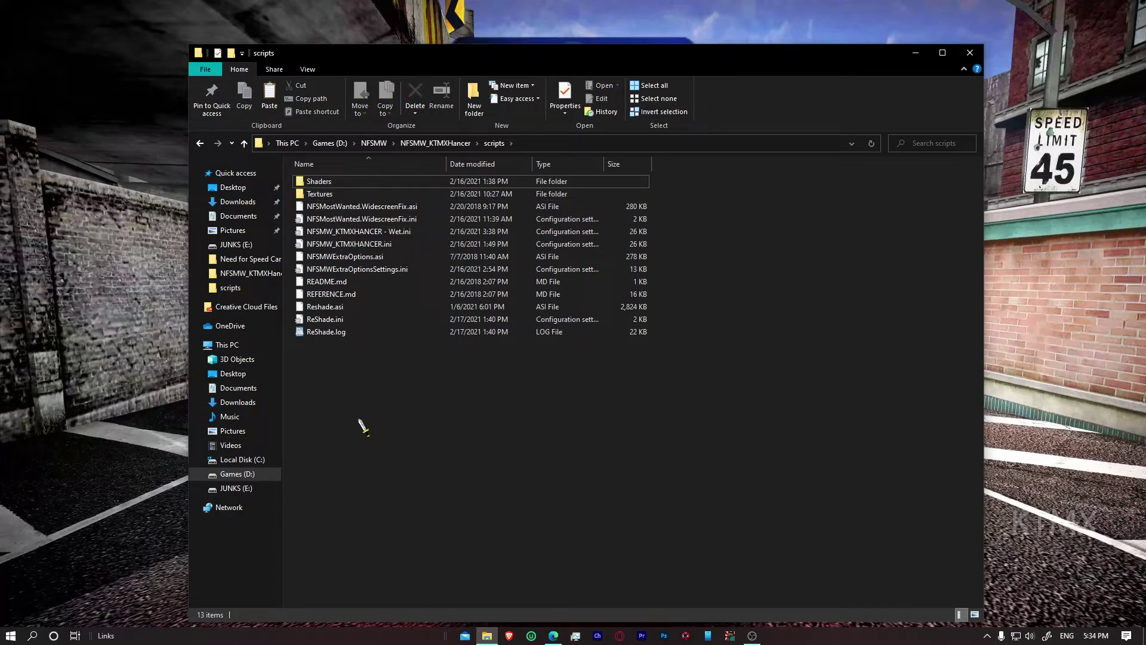
{"action": "right_click", "coordinate": [400, 383]}
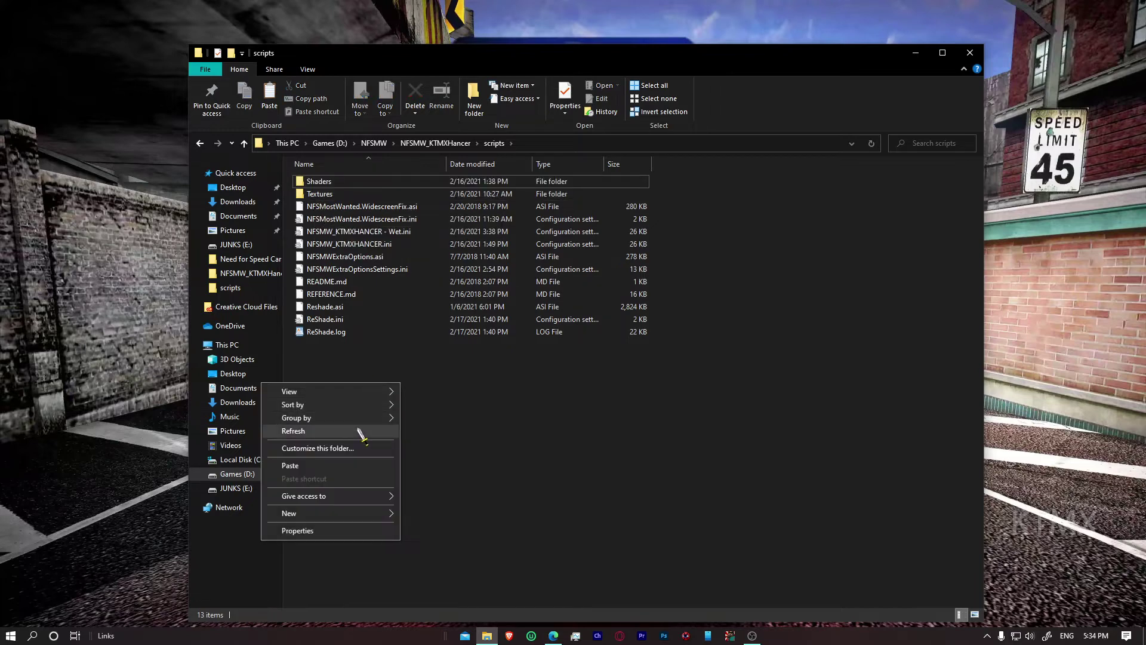
{"action": "left_click", "coordinate": [362, 431]}
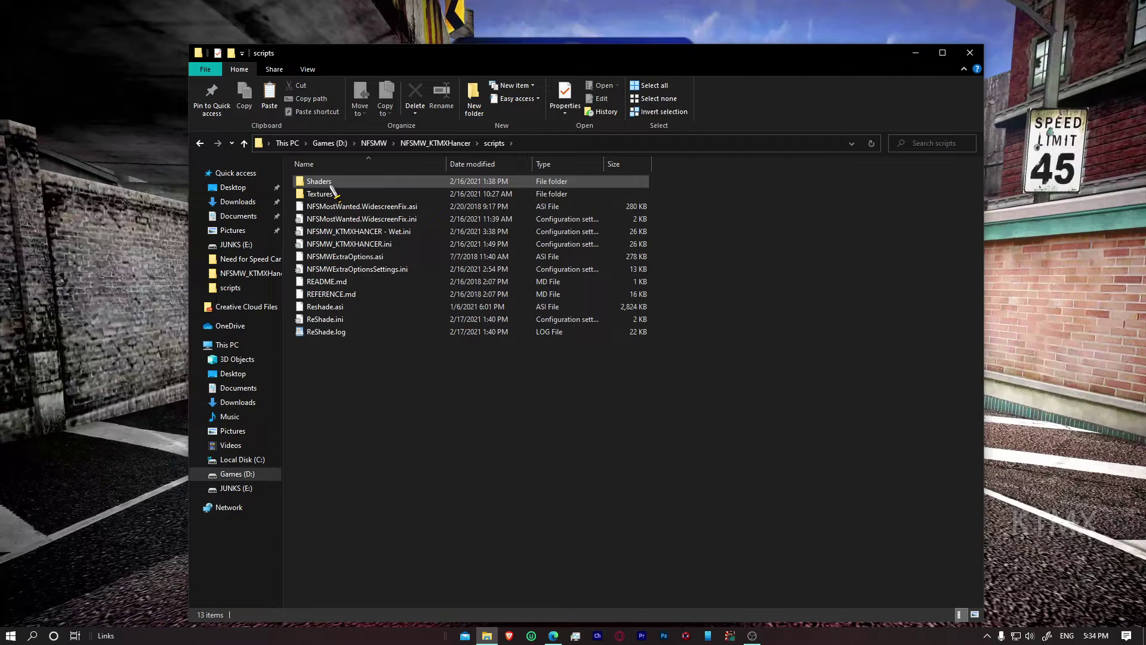
{"action": "mouse_move", "coordinate": [330, 186]}
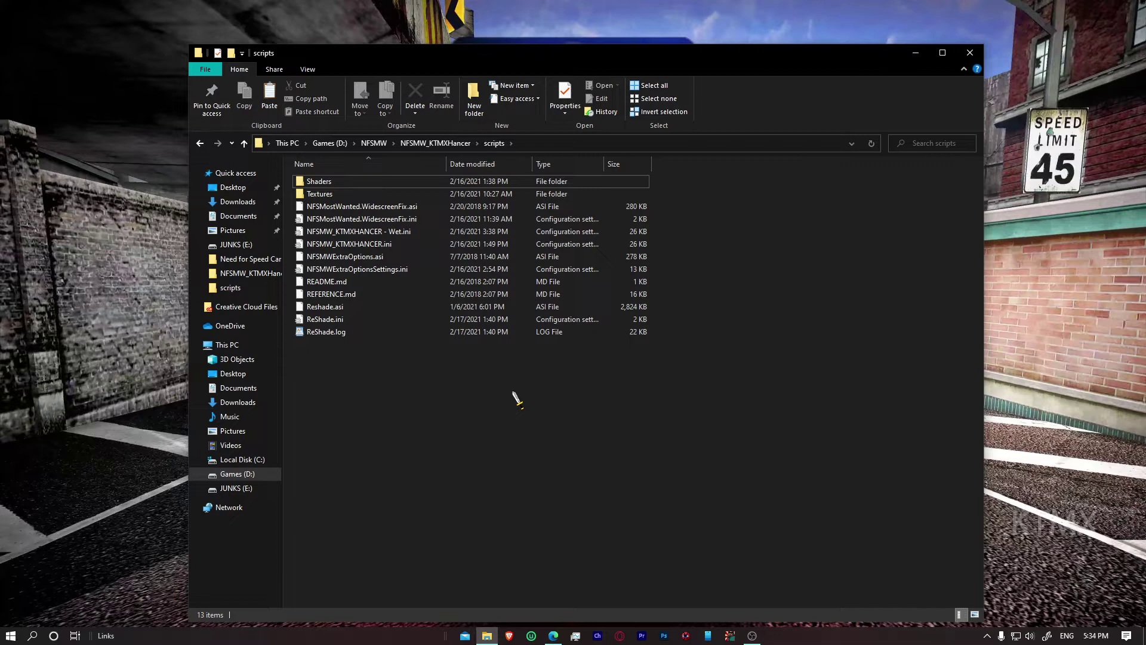
- Launch Texmod.exe from the parent NFSMW_KTMXHancer folder and bring its window to the front
{"action": "key", "text": "alt+Up"}
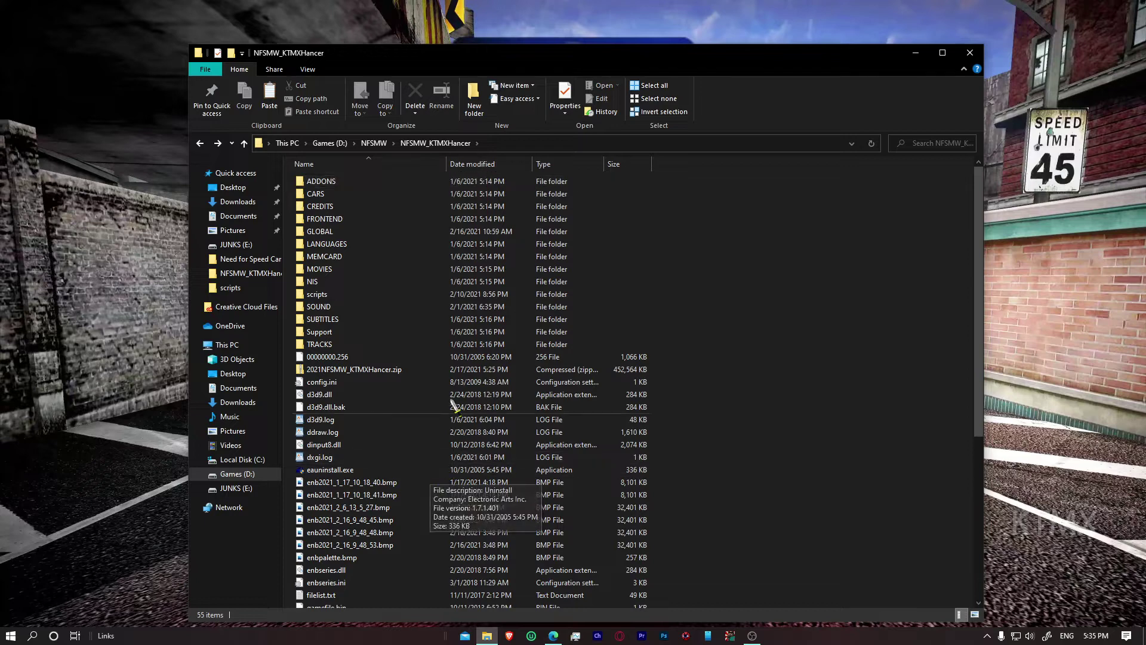
{"action": "scroll", "coordinate": [397, 481], "scroll_direction": "down", "scroll_amount": 7}
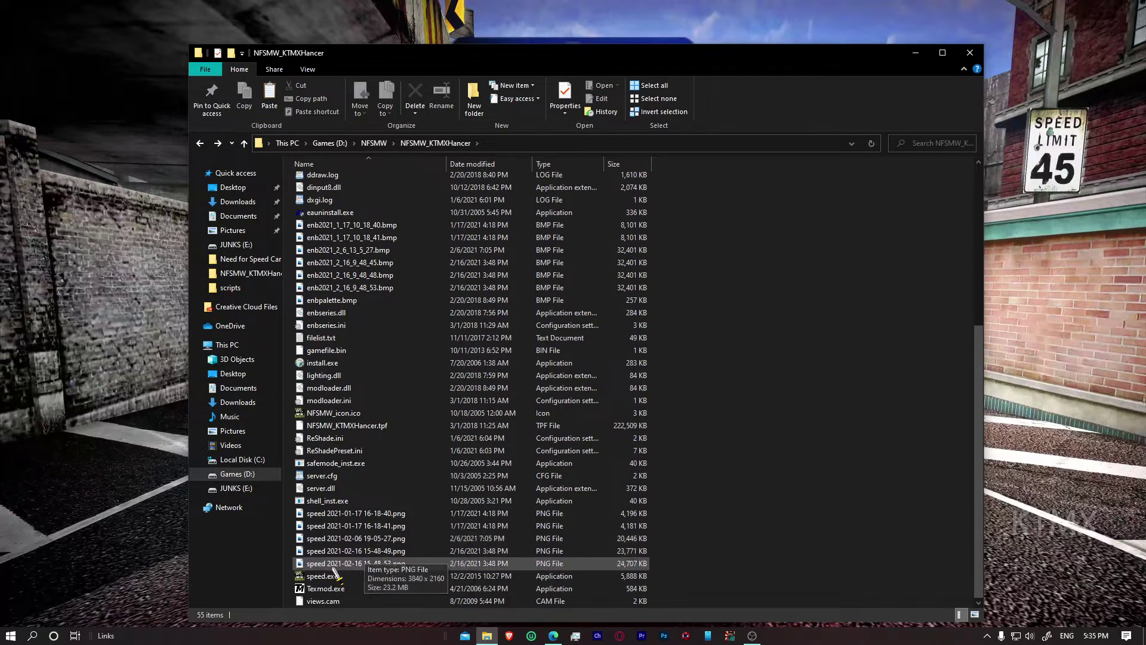
{"action": "double_click", "coordinate": [325, 589]}
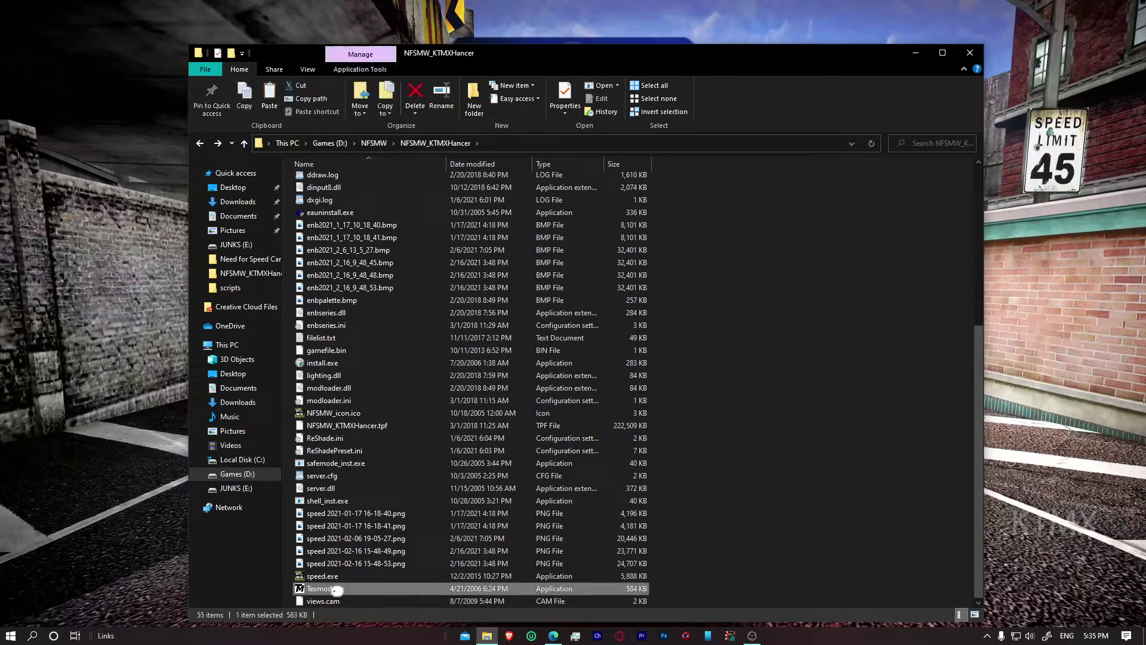
{"action": "scroll", "coordinate": [562, 349], "scroll_direction": "up", "scroll_amount": 7}
{"action": "left_click", "coordinate": [701, 333]}
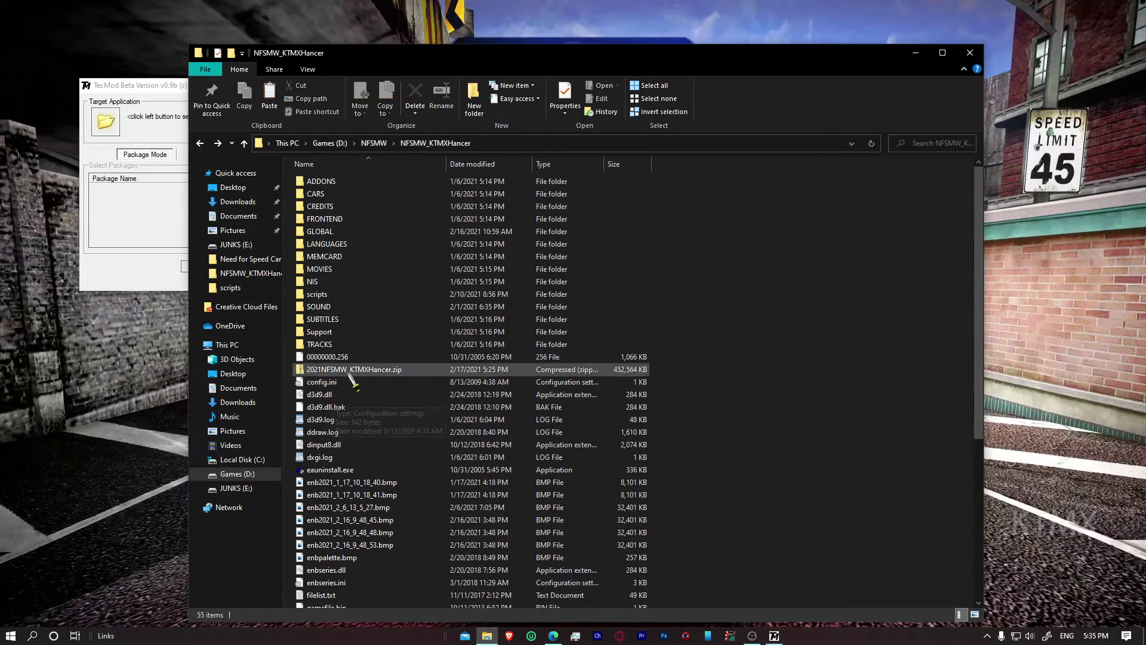
{"action": "left_click", "coordinate": [478, 370]}
{"action": "left_click", "coordinate": [136, 206]}
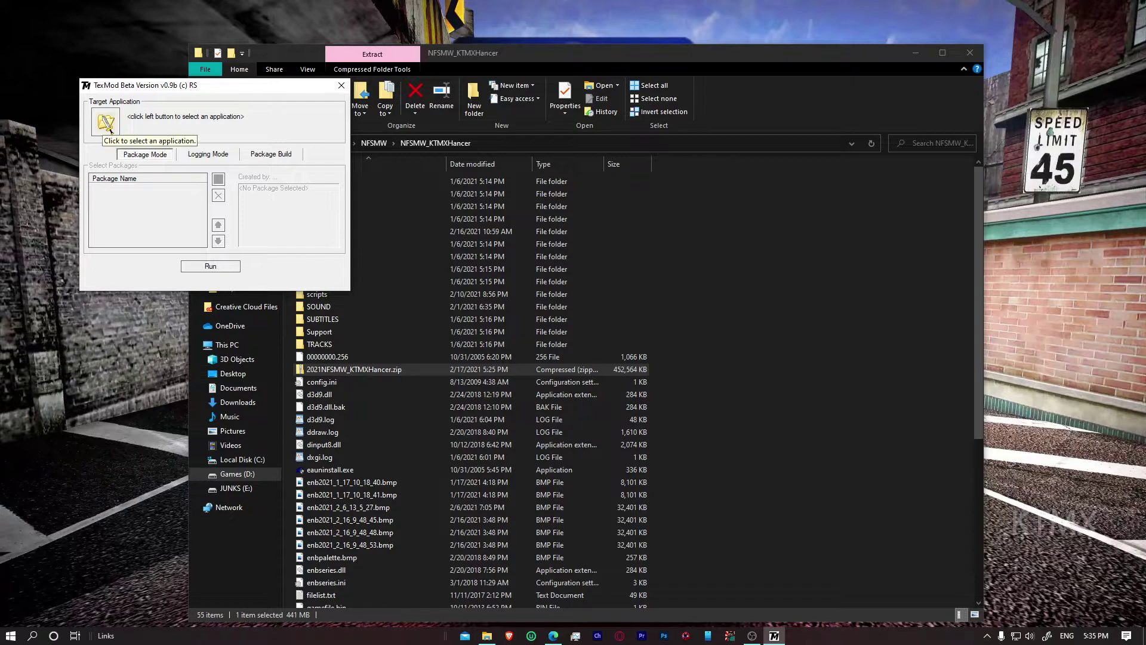
- Choose speed.exe from the NFSMW_KTMXHancer folder as TexMod's target application
{"action": "left_click", "coordinate": [108, 128]}
{"action": "left_click", "coordinate": [134, 133]}
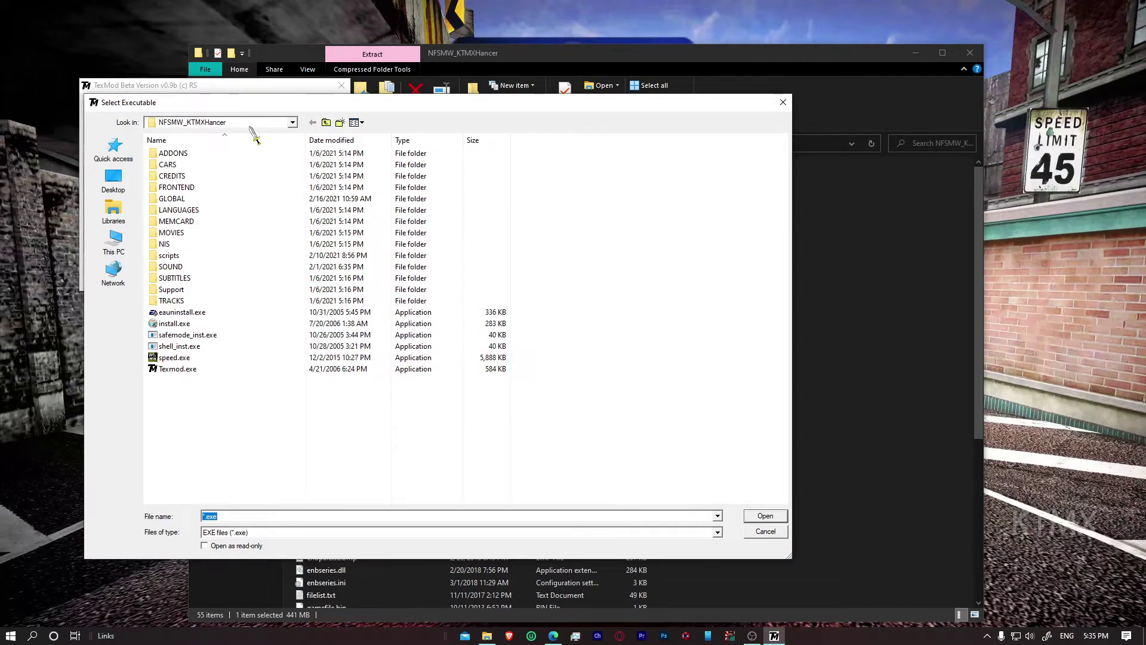
{"action": "double_click", "coordinate": [182, 357]}
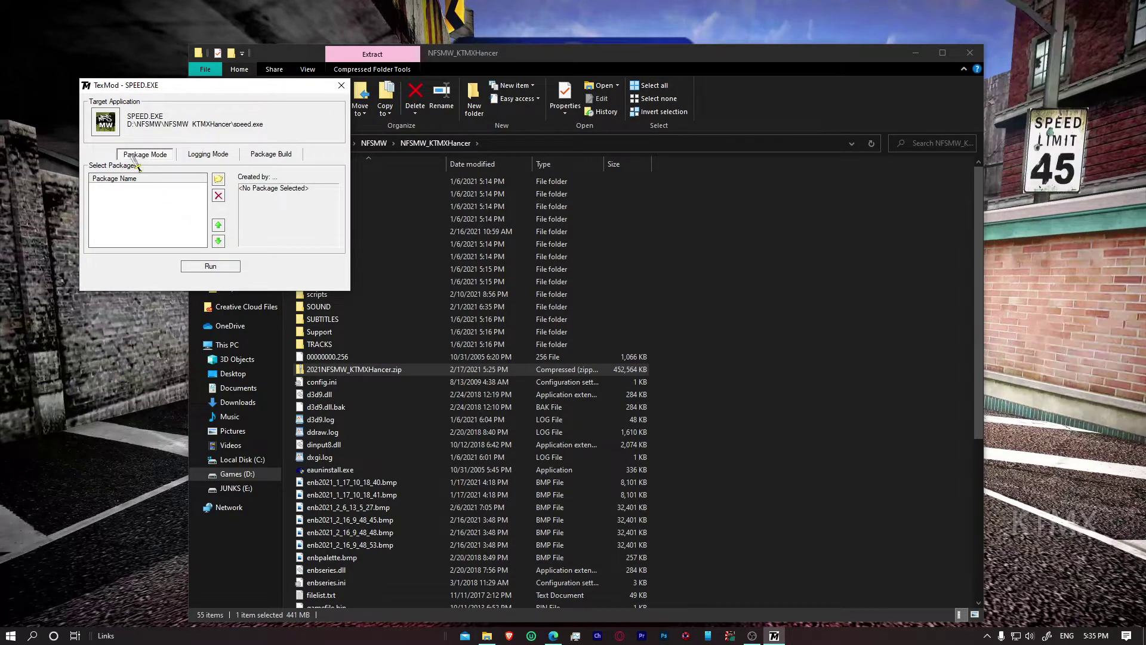
- Add the NFSMW_KTMXHancer.tpf package from the game folder to TexMod's package list and select it
{"action": "left_click", "coordinate": [220, 179]}
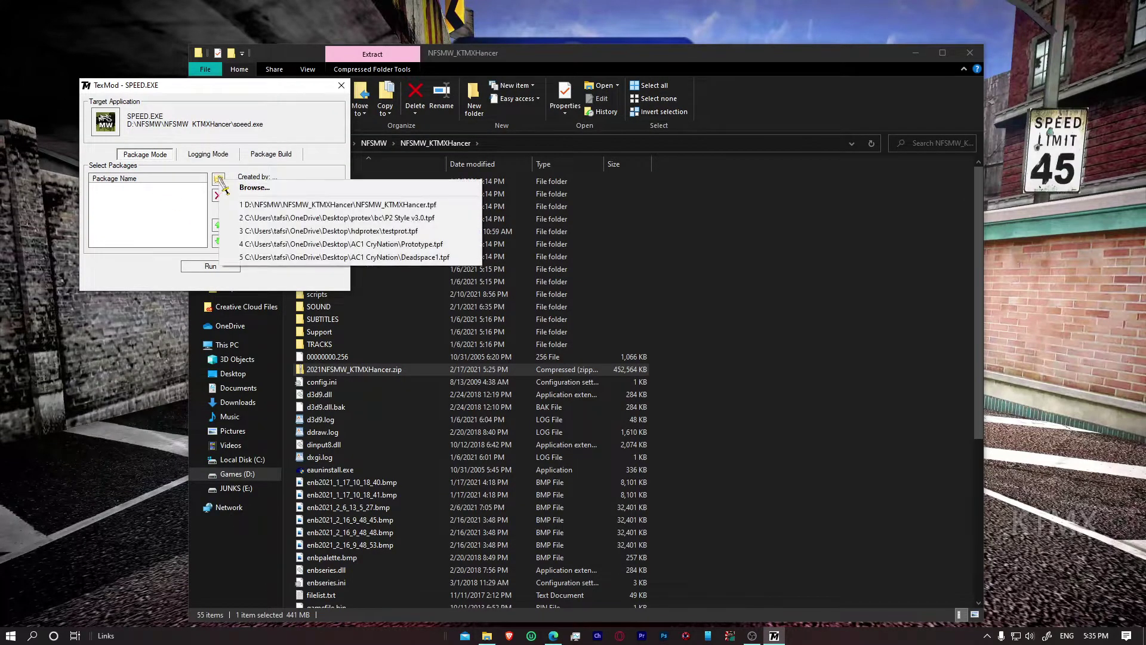
{"action": "left_click", "coordinate": [270, 189]}
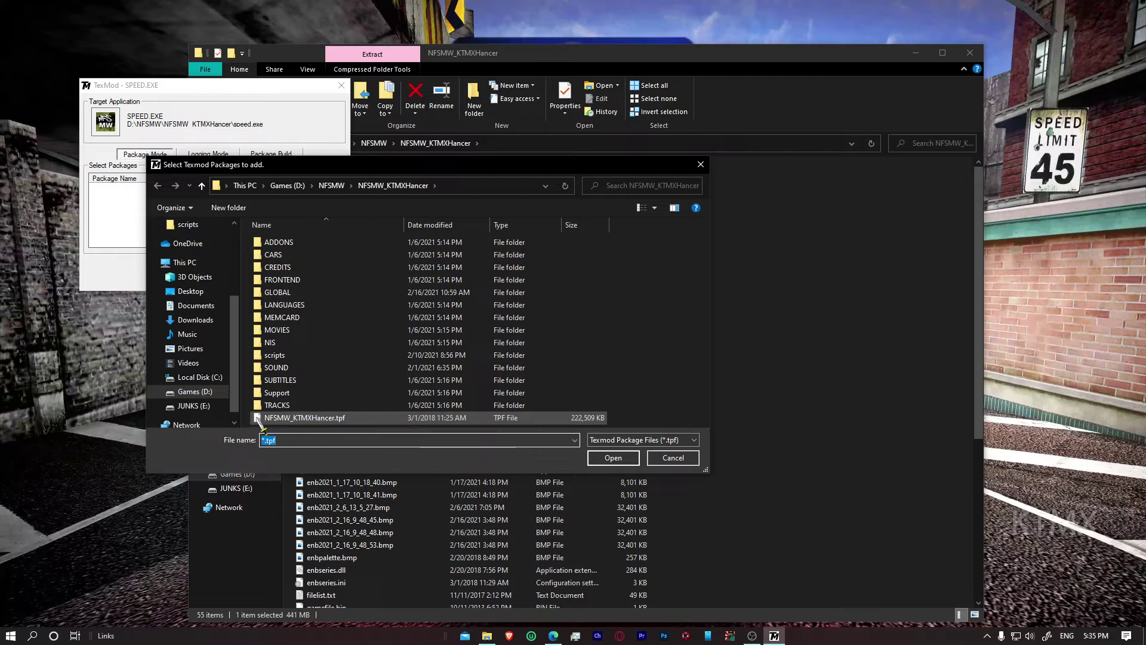
{"action": "double_click", "coordinate": [344, 418]}
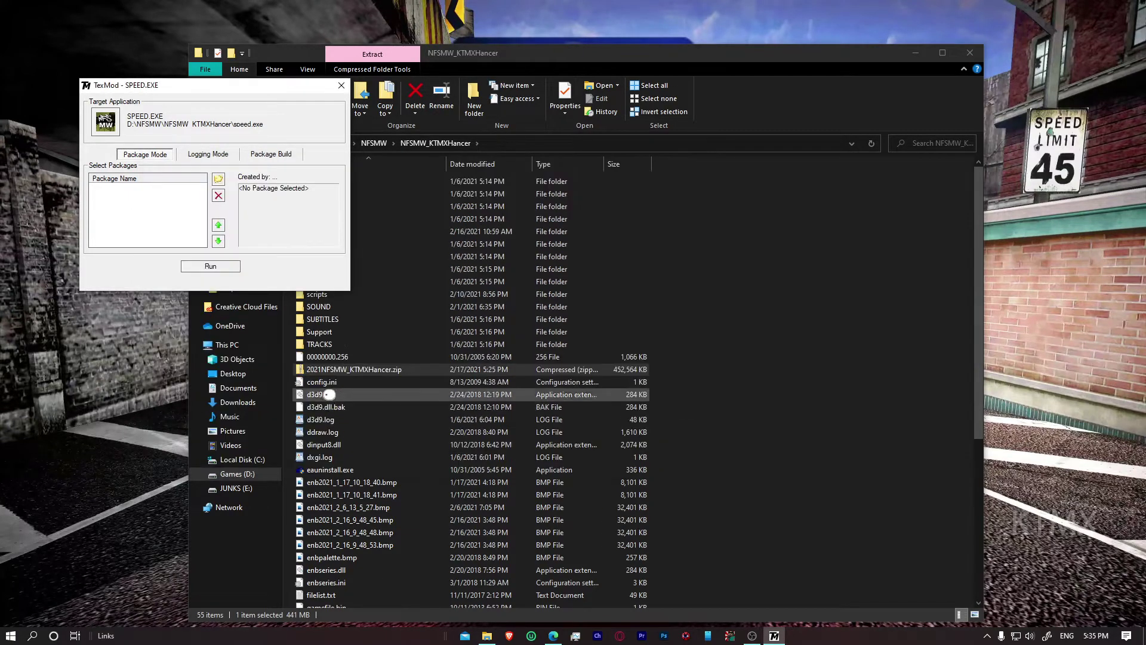
{"action": "left_click", "coordinate": [134, 189]}
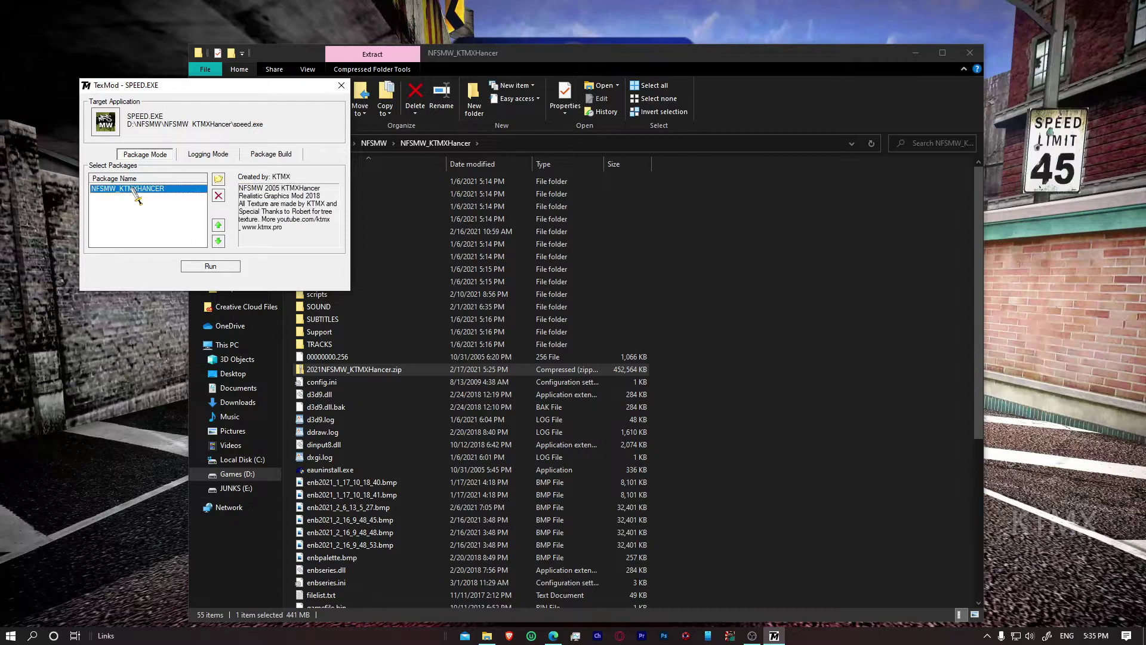
- Run the game with the loaded texture package from TexMod and move the ReShade overlay window away from the screen's corner
{"action": "left_click", "coordinate": [222, 267]}
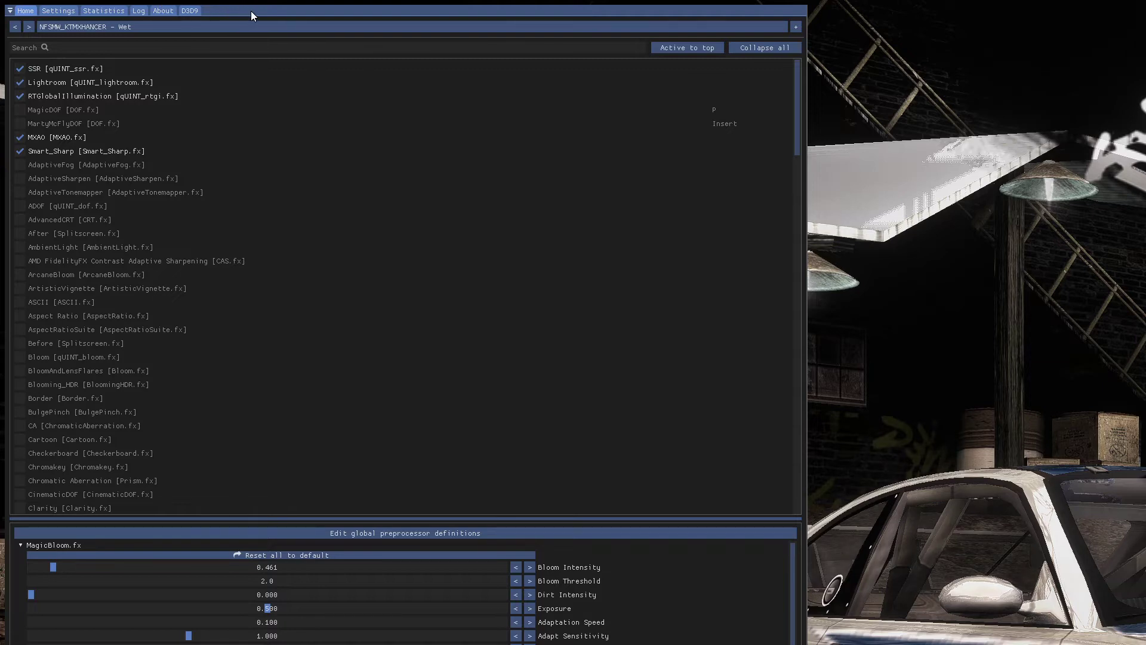
{"action": "left_click_drag", "start_coordinate": [252, 16], "coordinate": [582, 78]}
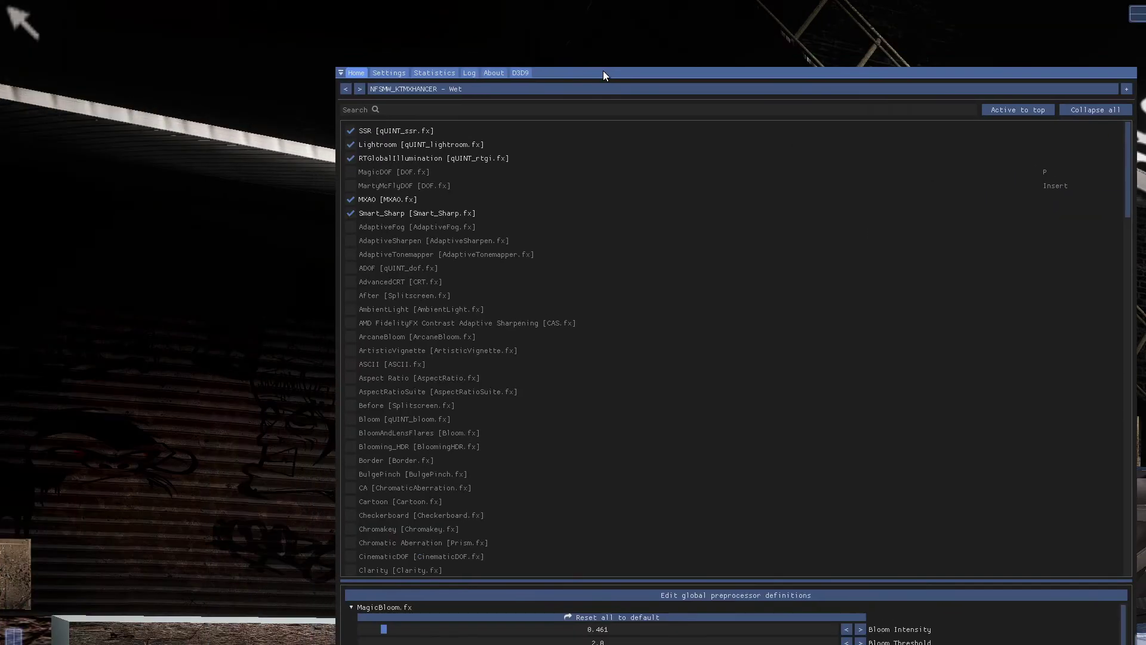
- Examine ReShade's effect and texture search paths, browsing the NFSMW_KTMXHancer scripts folder with its Shaders and Textures folders for each
{"action": "left_click", "coordinate": [390, 73]}
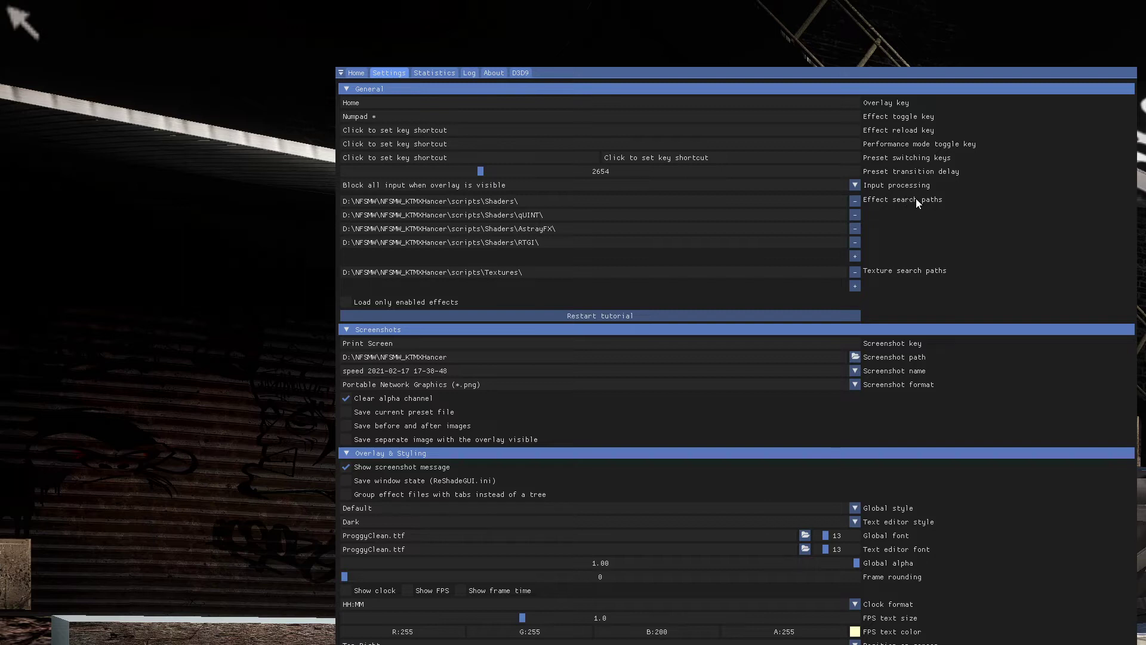
{"action": "left_click", "coordinate": [858, 257]}
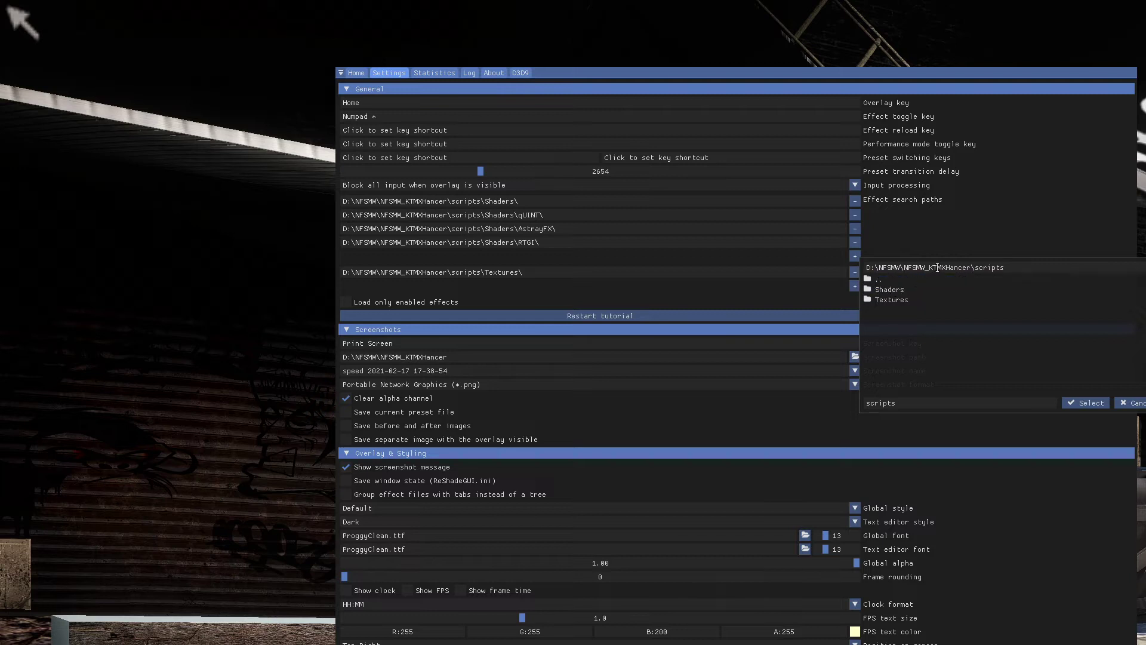
{"action": "left_click", "coordinate": [1013, 271]}
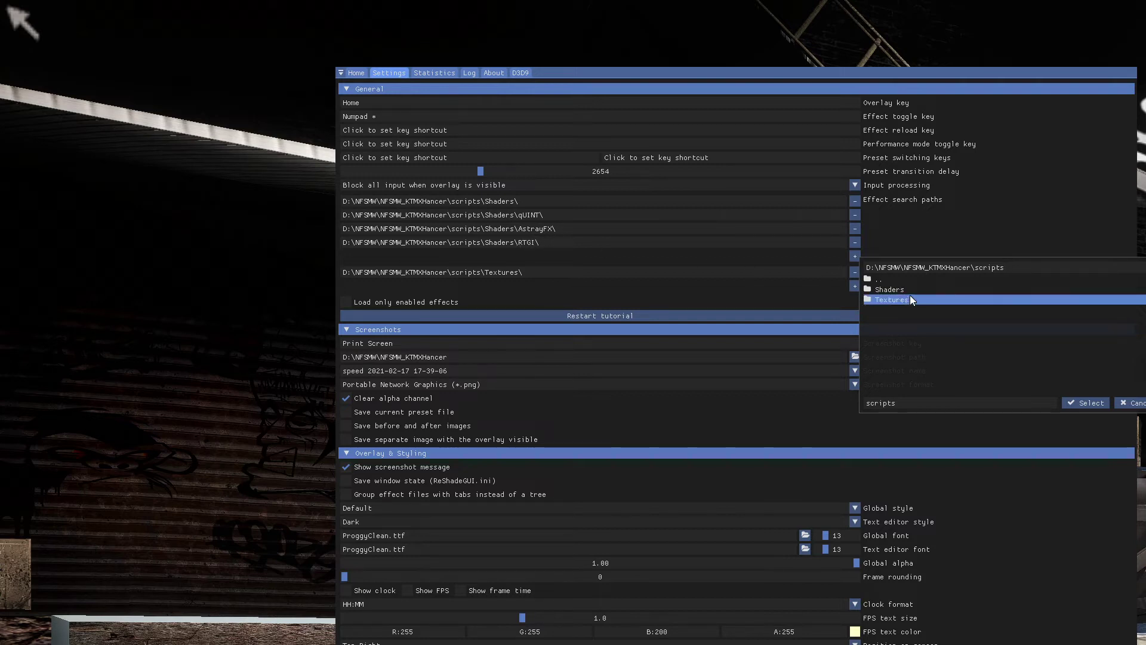
{"action": "left_click", "coordinate": [701, 240]}
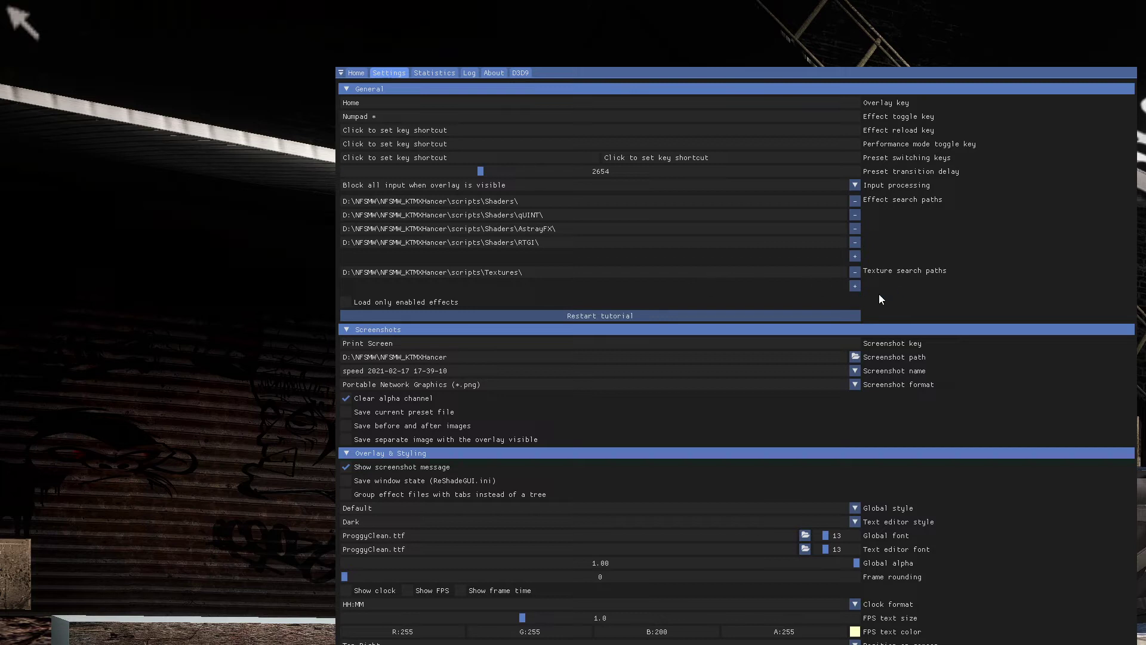
{"action": "left_click", "coordinate": [854, 286]}
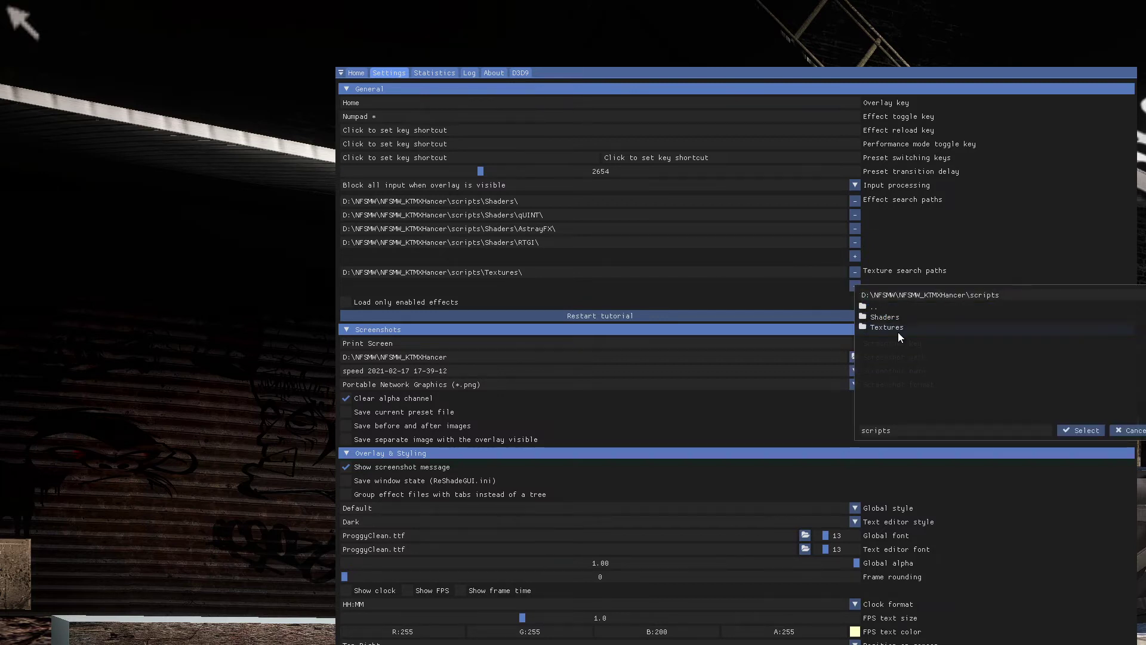
{"action": "left_click", "coordinate": [1074, 432]}
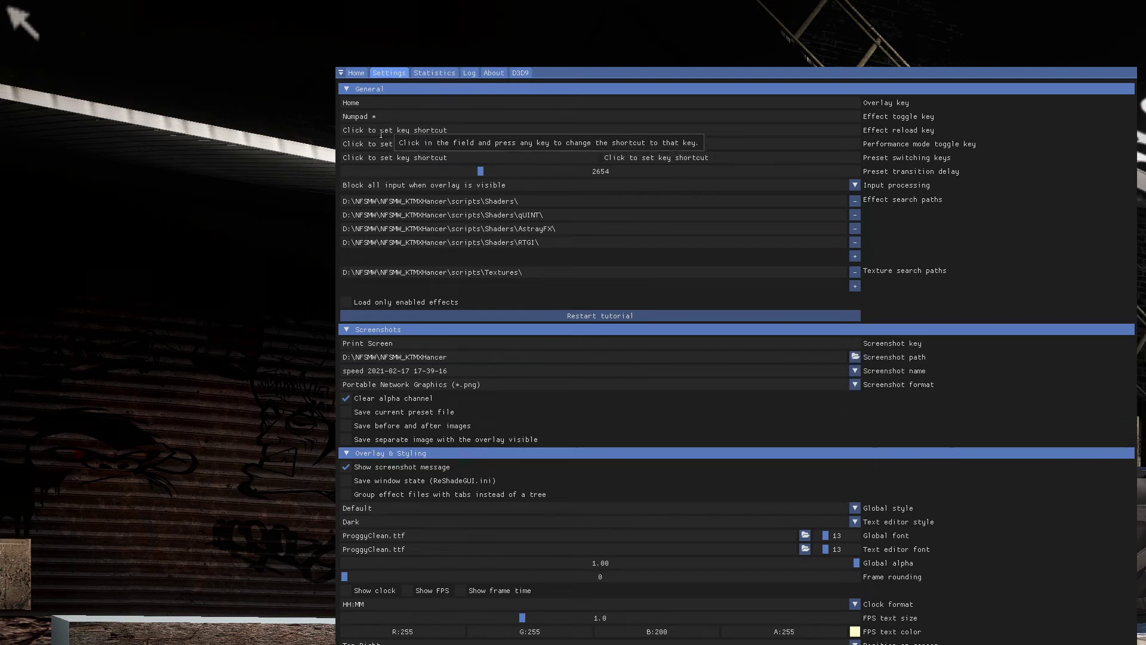
- Examine the NFSMW_KTMXHANCER preset files in ReShade's preset browser, rechecking the search path settings in between
{"action": "left_click", "coordinate": [357, 73]}
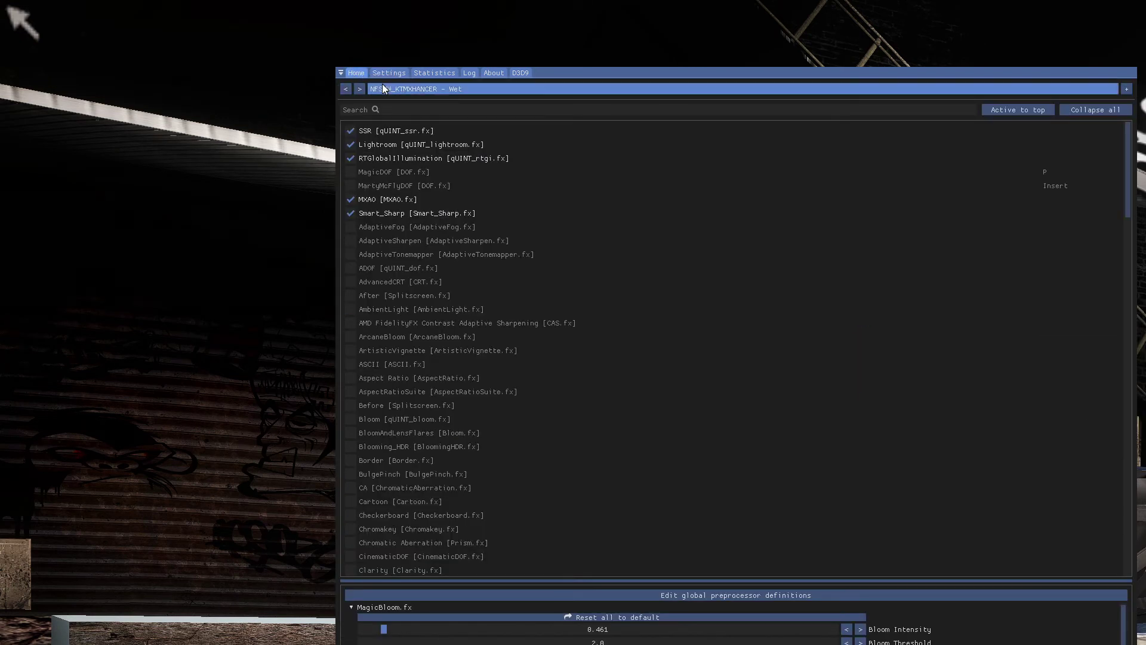
{"action": "left_click", "coordinate": [416, 93]}
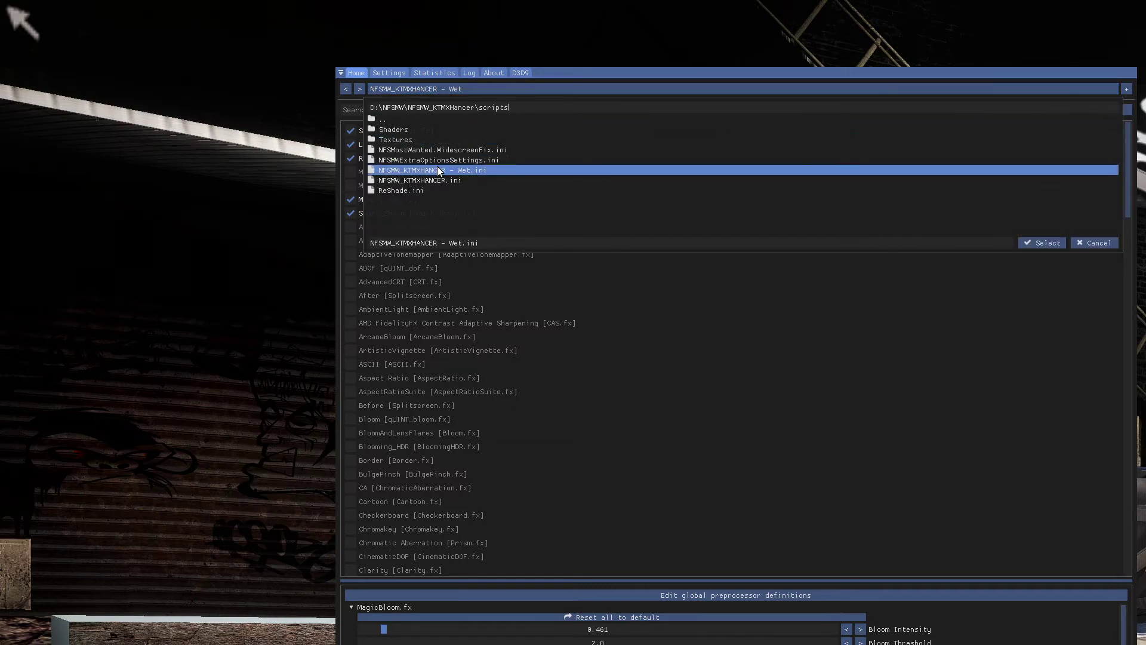
{"action": "left_click", "coordinate": [394, 70]}
{"action": "left_click", "coordinate": [393, 71]}
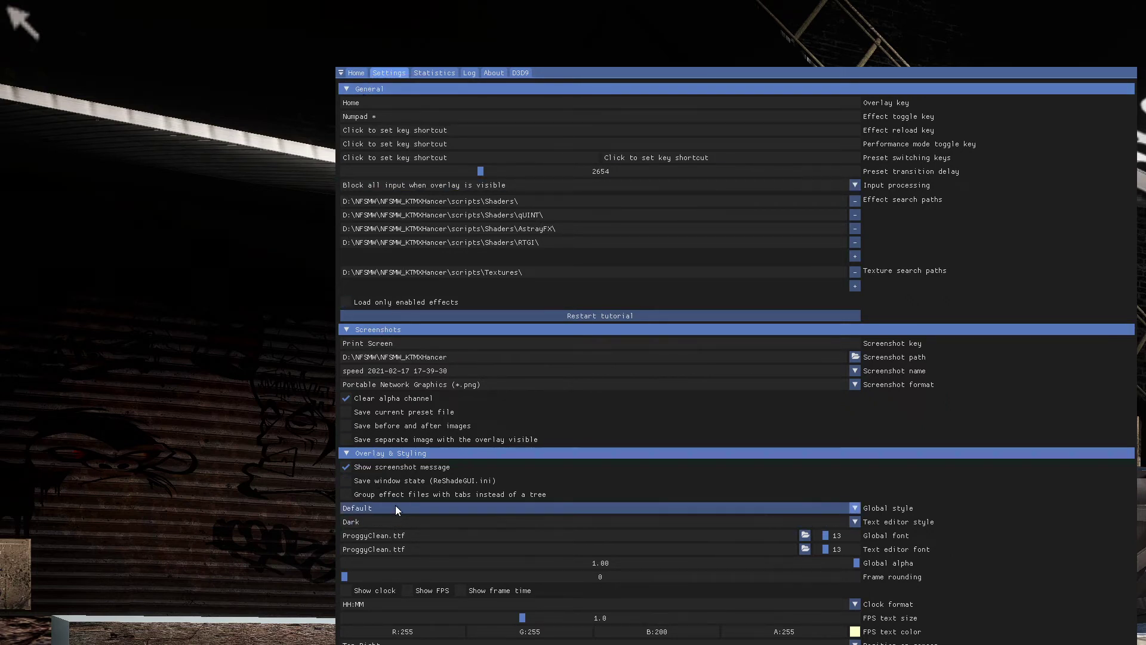
{"action": "left_click", "coordinate": [353, 73]}
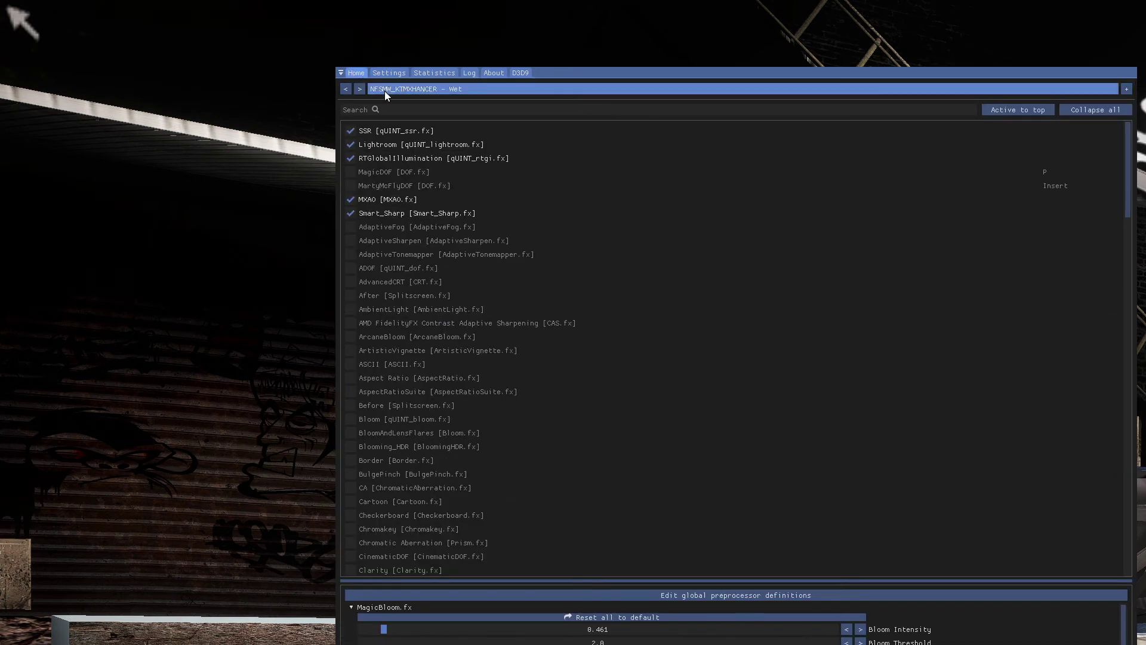
{"action": "left_click", "coordinate": [389, 91]}
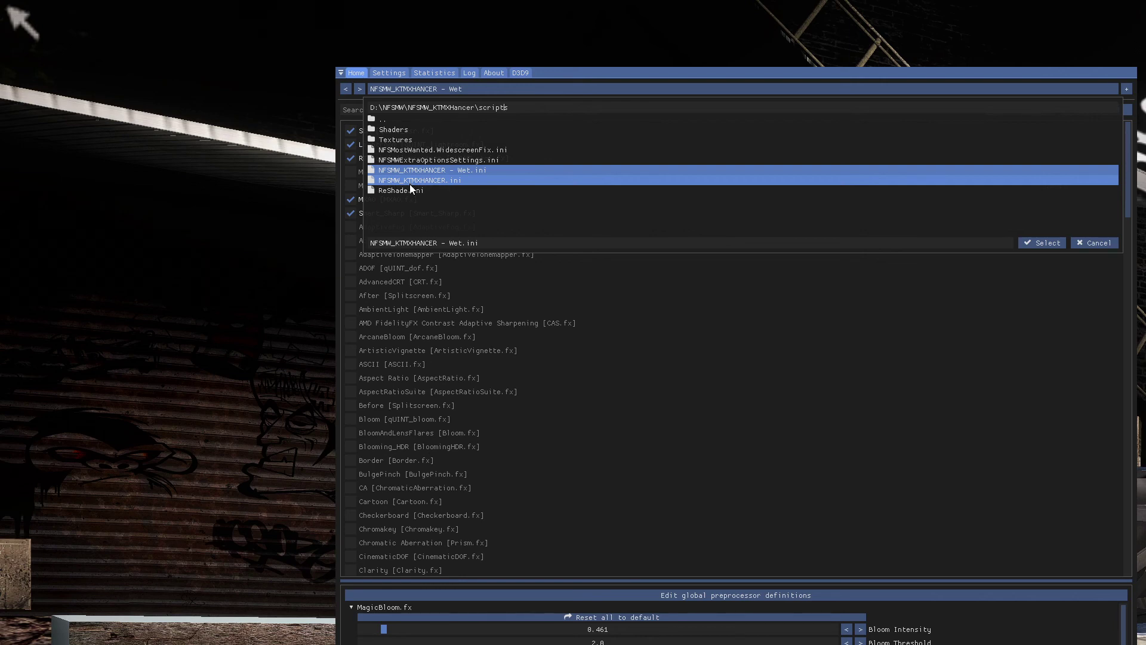
{"action": "left_click", "coordinate": [751, 409]}
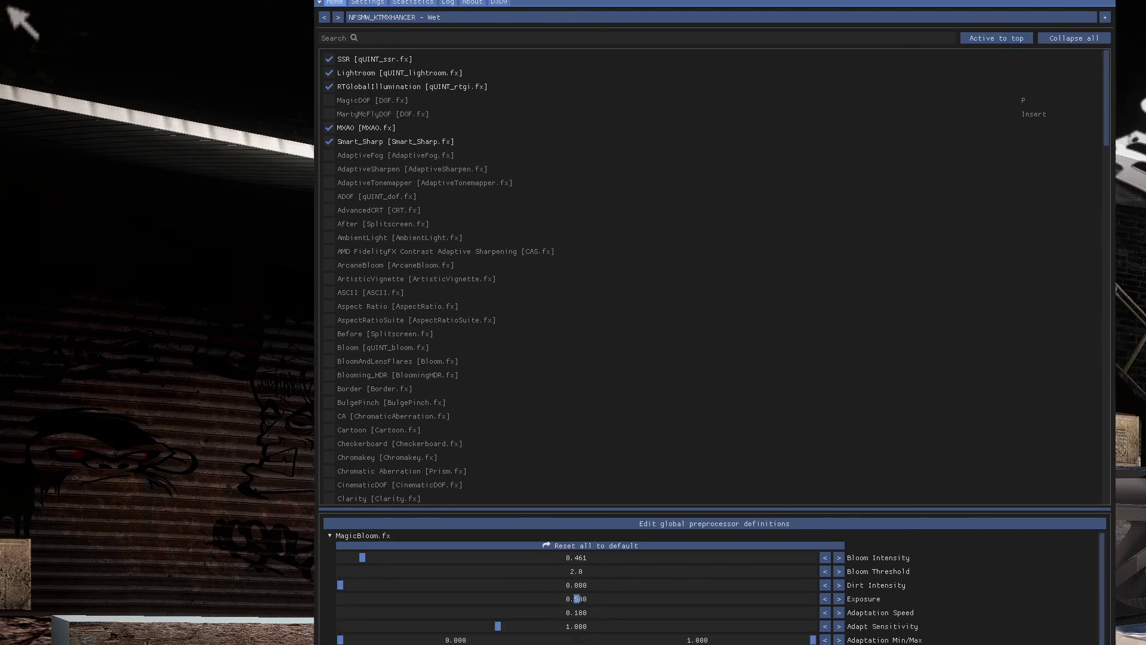